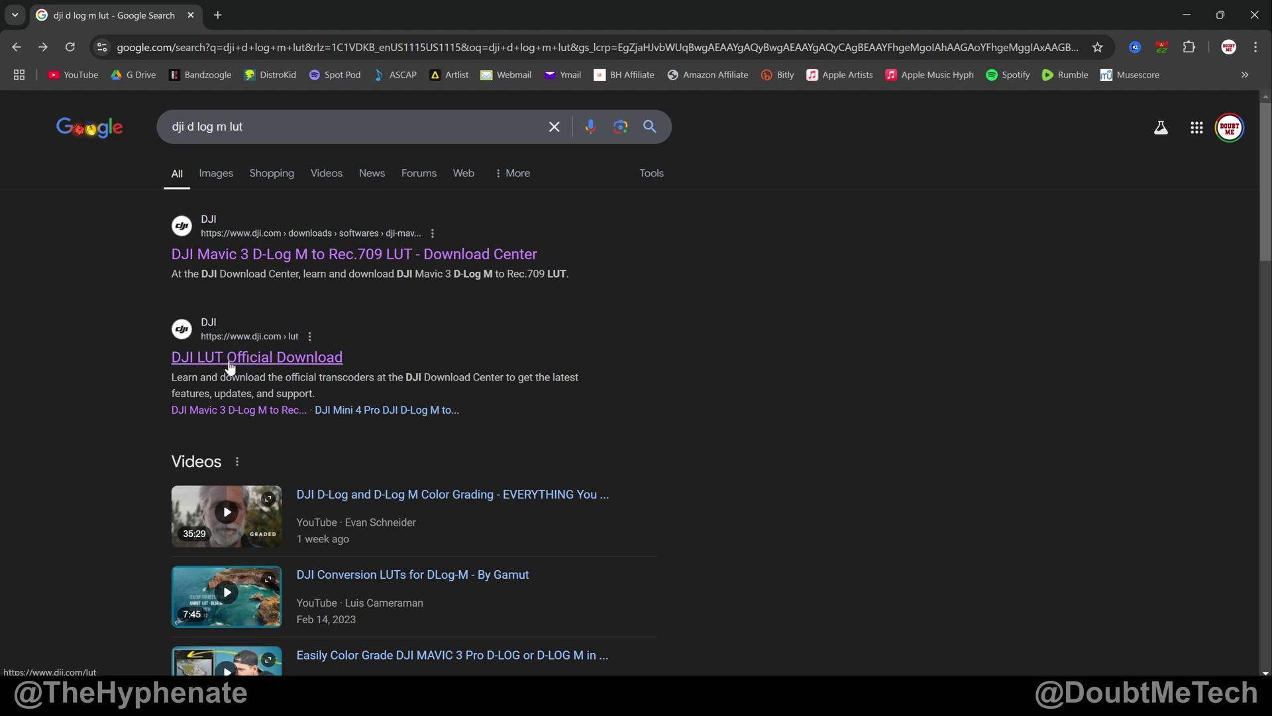
- Download DJI's OSMO Pocket 3 D-Log M to Rec.709 LUT as a Windows .cube file
{"action": "left_click", "coordinate": [313, 361]}
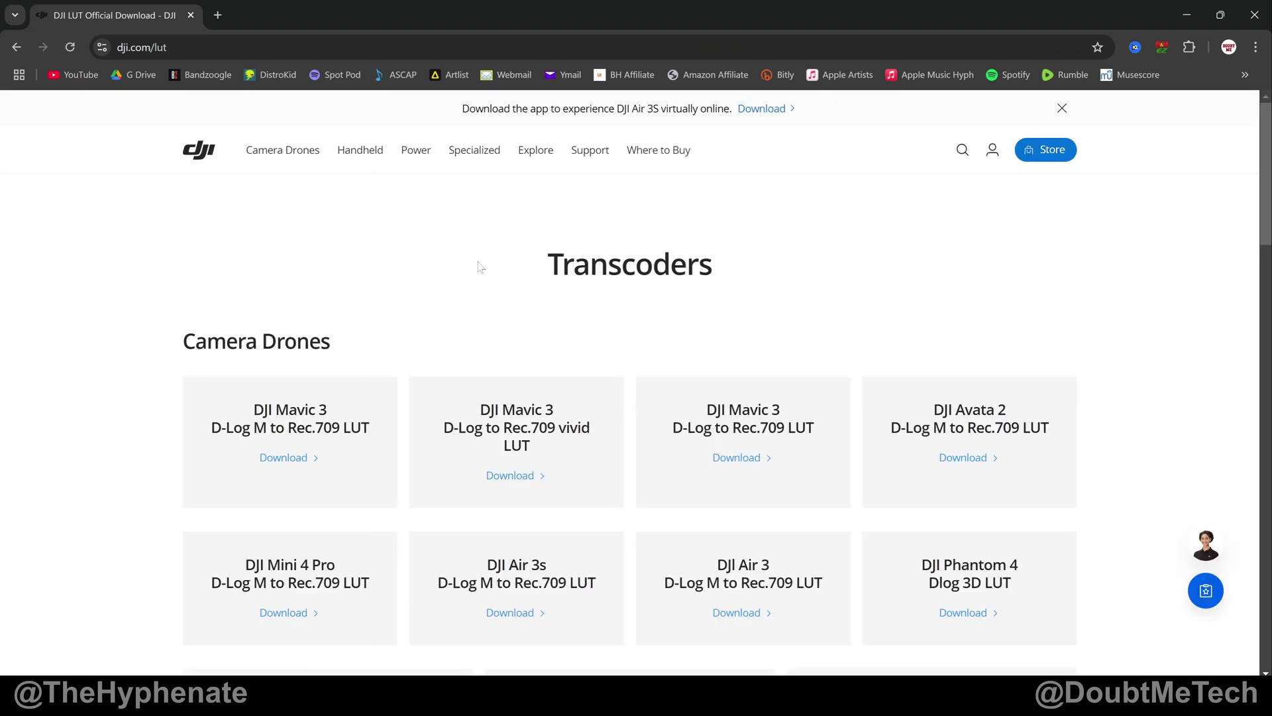
{"action": "scroll", "coordinate": [481, 267], "scroll_direction": "down", "scroll_amount": 10}
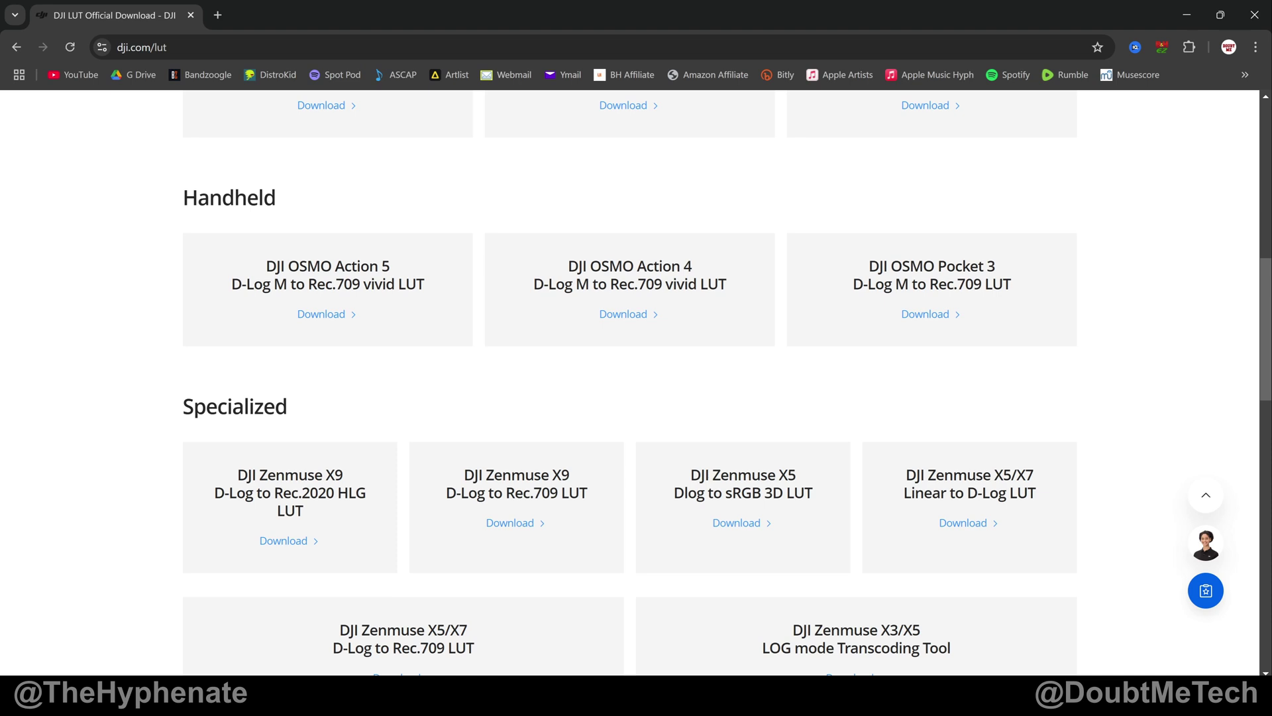
{"action": "left_click", "coordinate": [934, 314]}
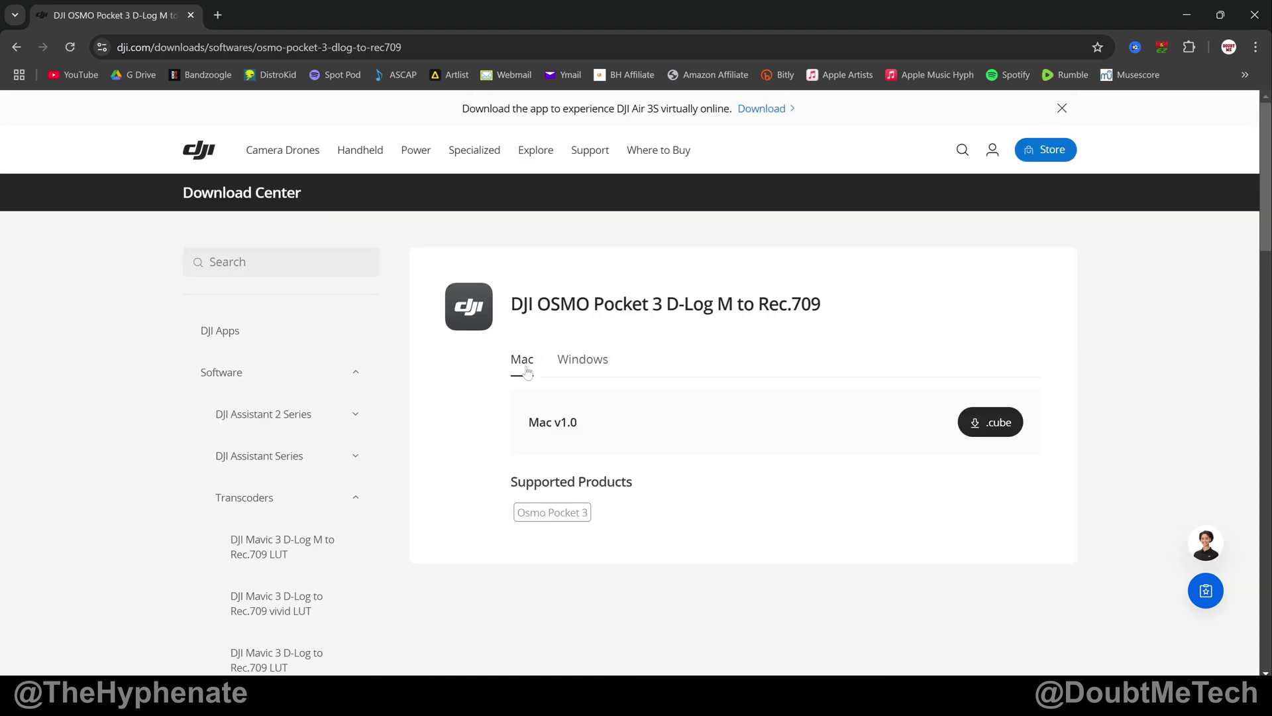
{"action": "left_click", "coordinate": [591, 367]}
{"action": "left_click", "coordinate": [976, 422]}
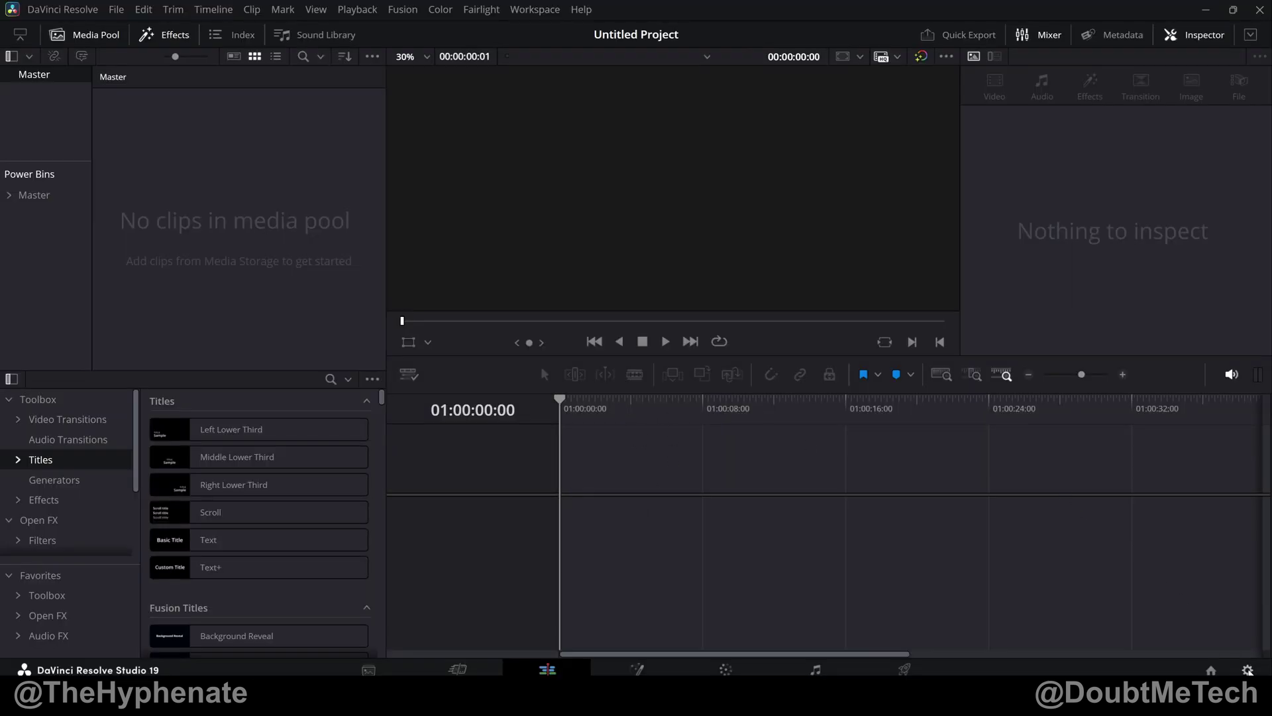
- Open Resolve's LUT folder from the Color Management lookup table settings
{"action": "left_click", "coordinate": [1248, 670]}
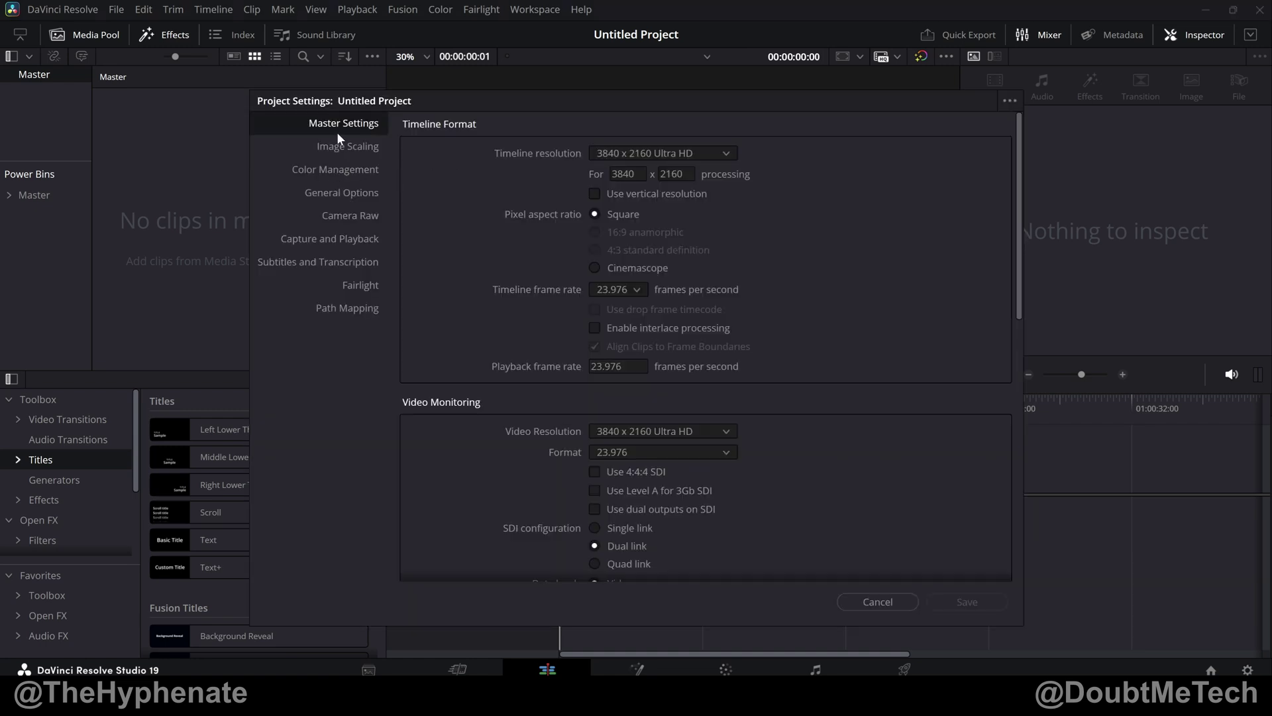
{"action": "left_click", "coordinate": [320, 171]}
{"action": "left_click_drag", "start_coordinate": [1020, 337], "coordinate": [1018, 408]}
{"action": "scroll", "coordinate": [455, 340], "scroll_direction": "down", "scroll_amount": 3}
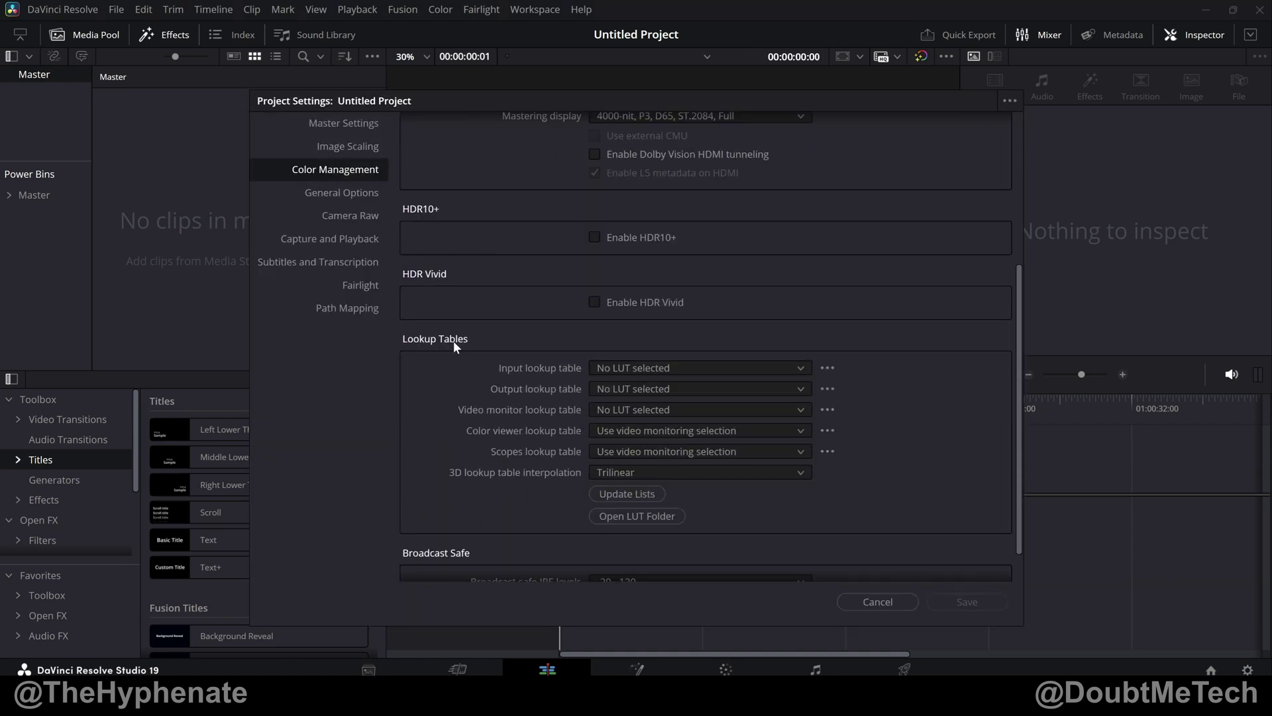
{"action": "left_click", "coordinate": [633, 515]}
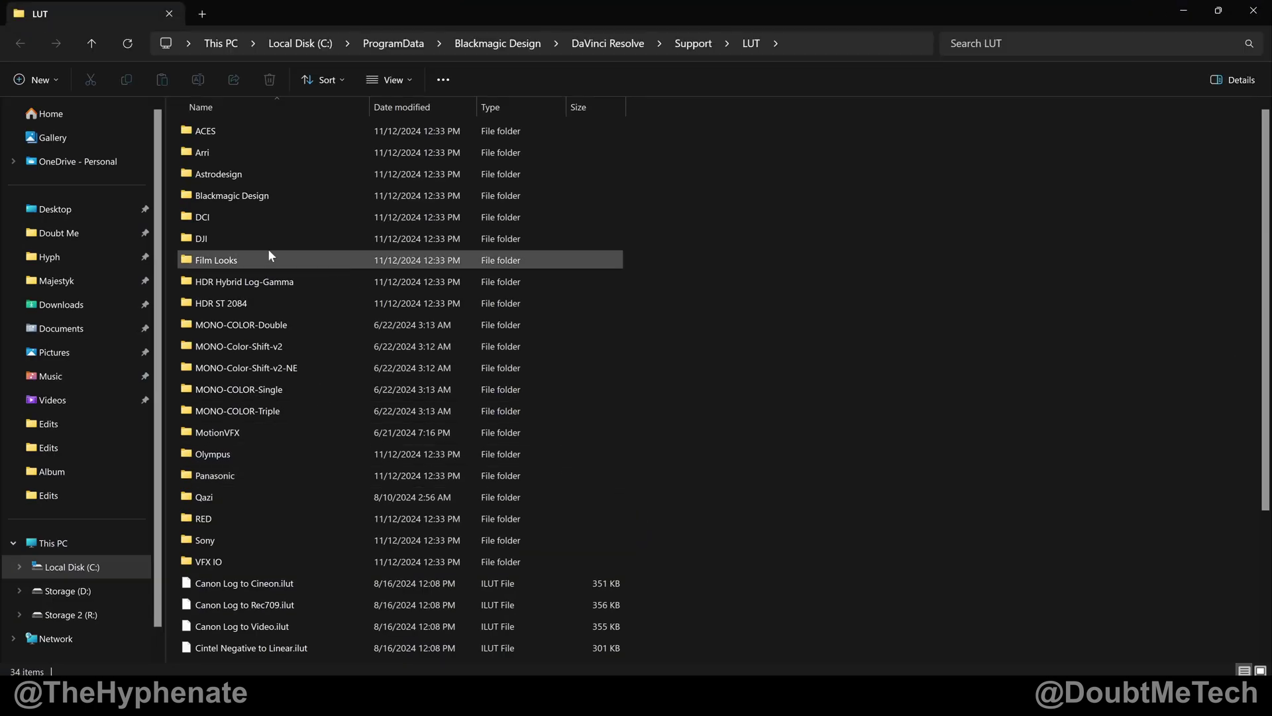
- Paste the downloaded DJI Pocket 3 .cube LUT into Resolve's LUT folder
{"action": "scroll", "coordinate": [444, 498], "scroll_direction": "down", "scroll_amount": 3}
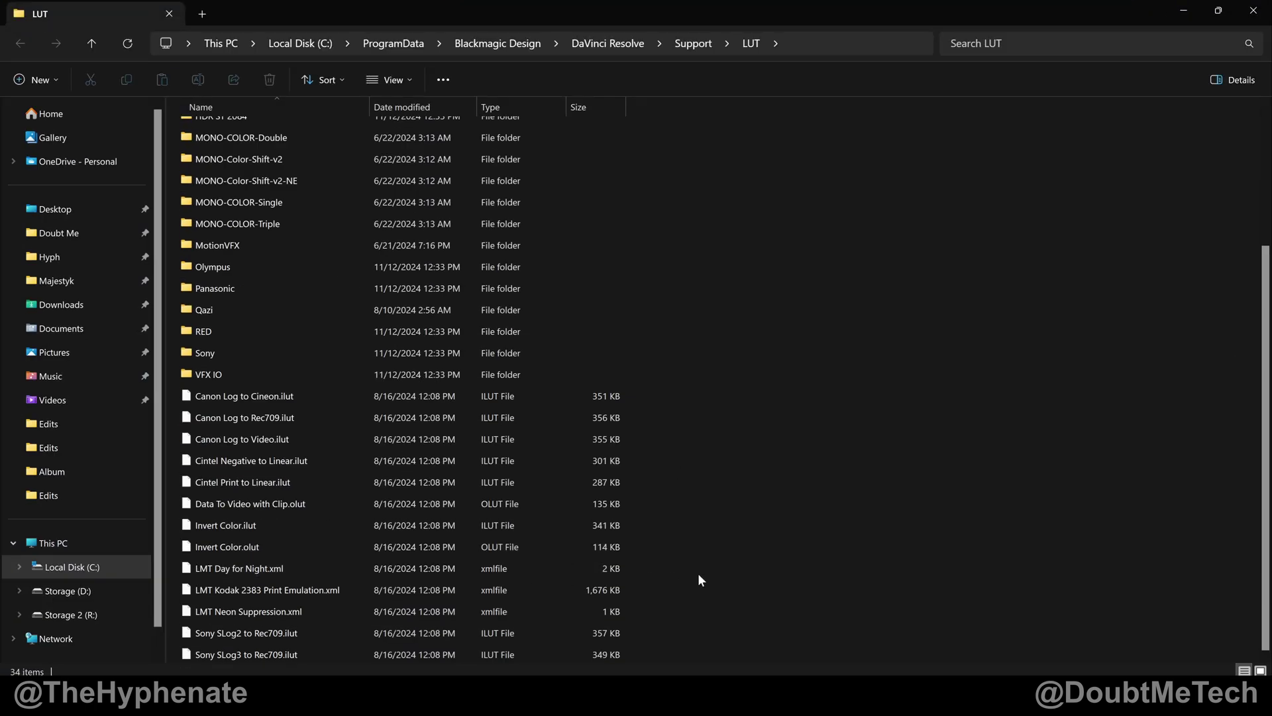
{"action": "scroll", "coordinate": [702, 583], "scroll_direction": "up", "scroll_amount": 3}
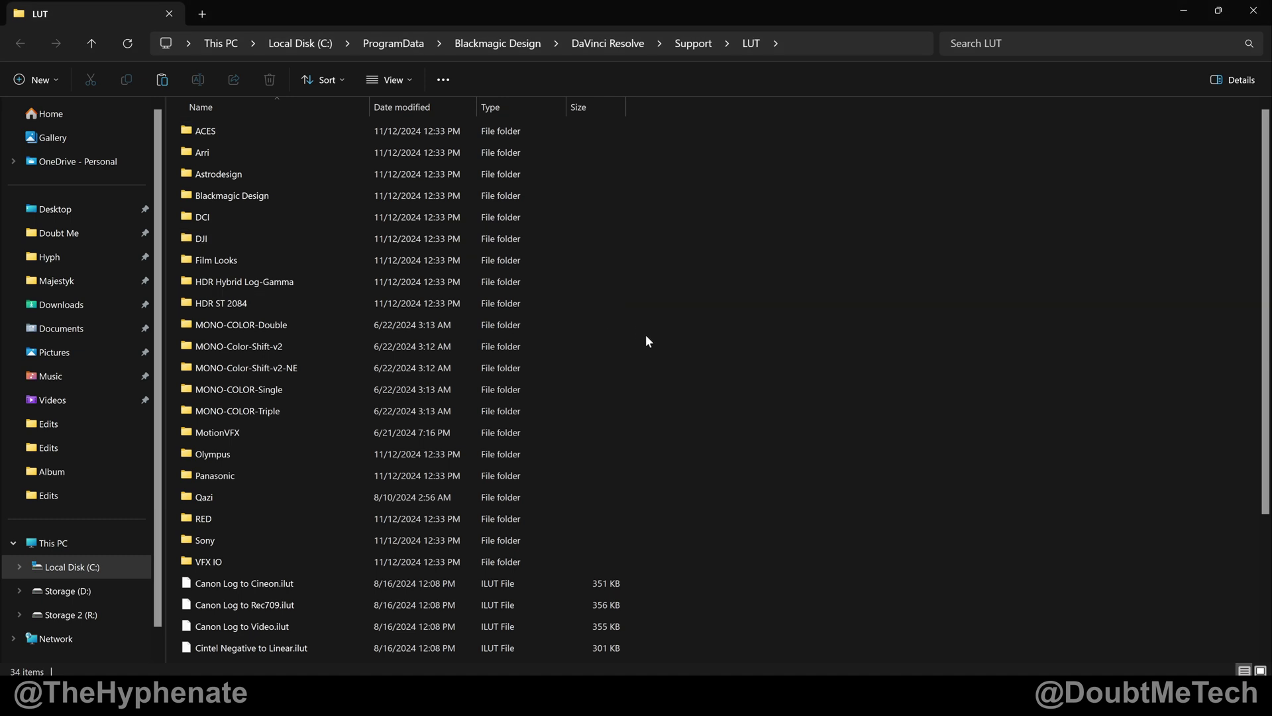
{"action": "scroll", "coordinate": [318, 483], "scroll_direction": "down", "scroll_amount": 2}
{"action": "scroll", "coordinate": [265, 420], "scroll_direction": "up", "scroll_amount": 2}
{"action": "scroll", "coordinate": [277, 481], "scroll_direction": "down", "scroll_amount": 3}
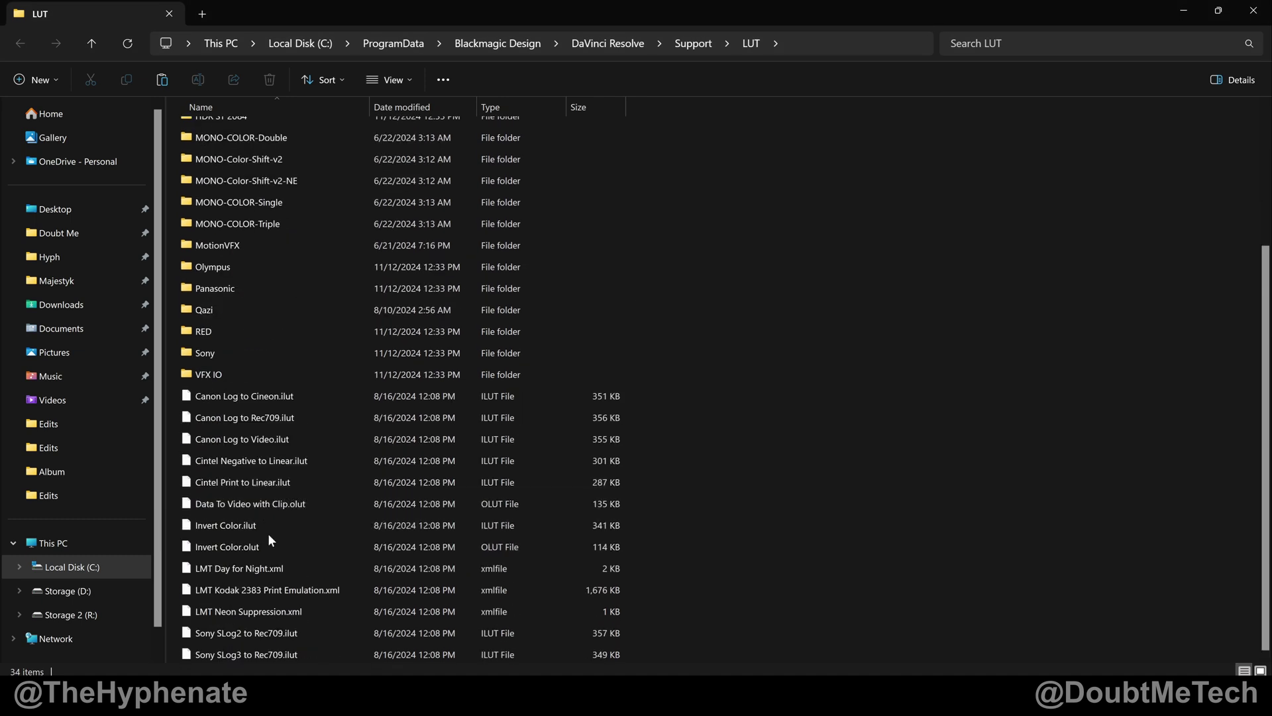
{"action": "scroll", "coordinate": [267, 534], "scroll_direction": "up", "scroll_amount": 3}
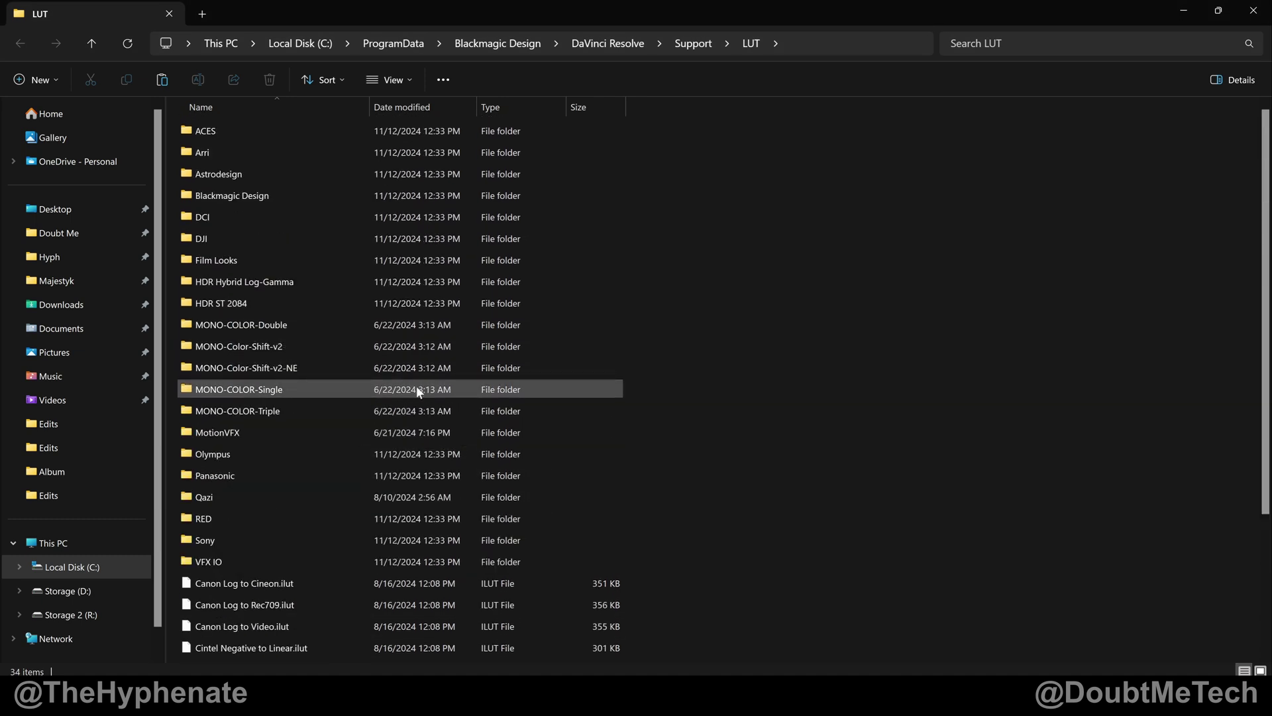
{"action": "scroll", "coordinate": [419, 391], "scroll_direction": "down", "scroll_amount": 3}
{"action": "right_click", "coordinate": [820, 549]}
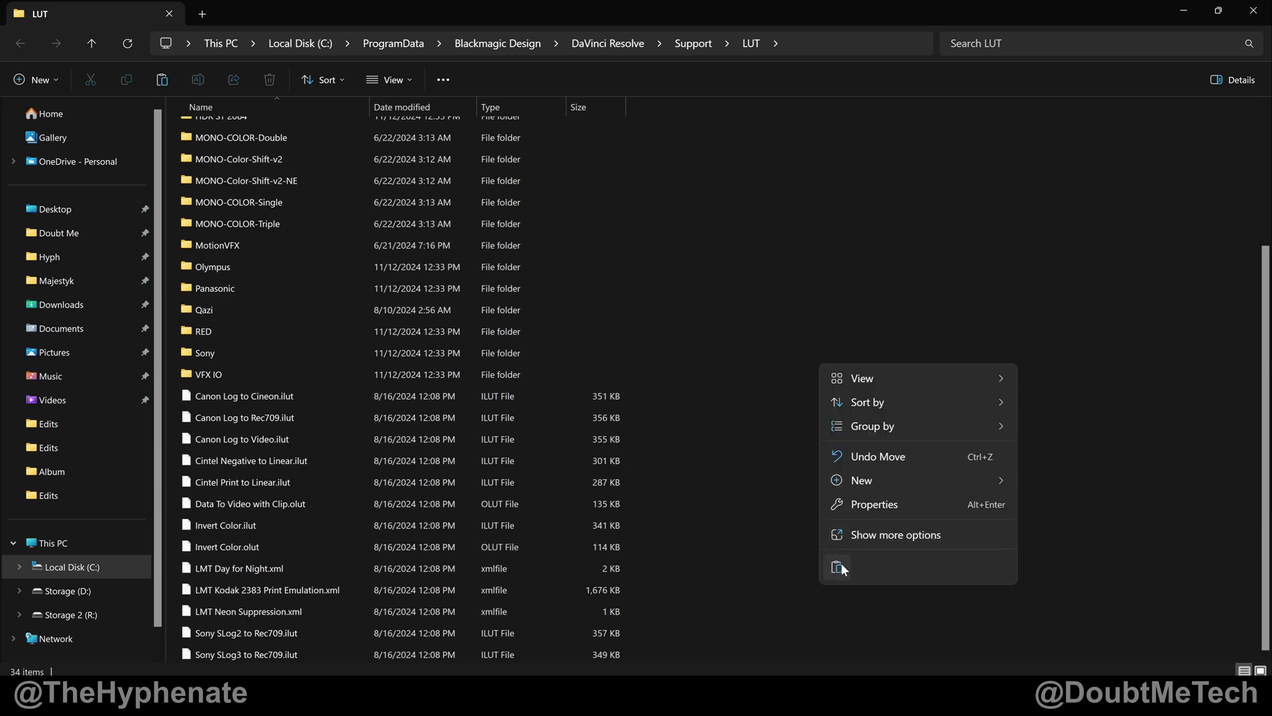
{"action": "left_click", "coordinate": [839, 565]}
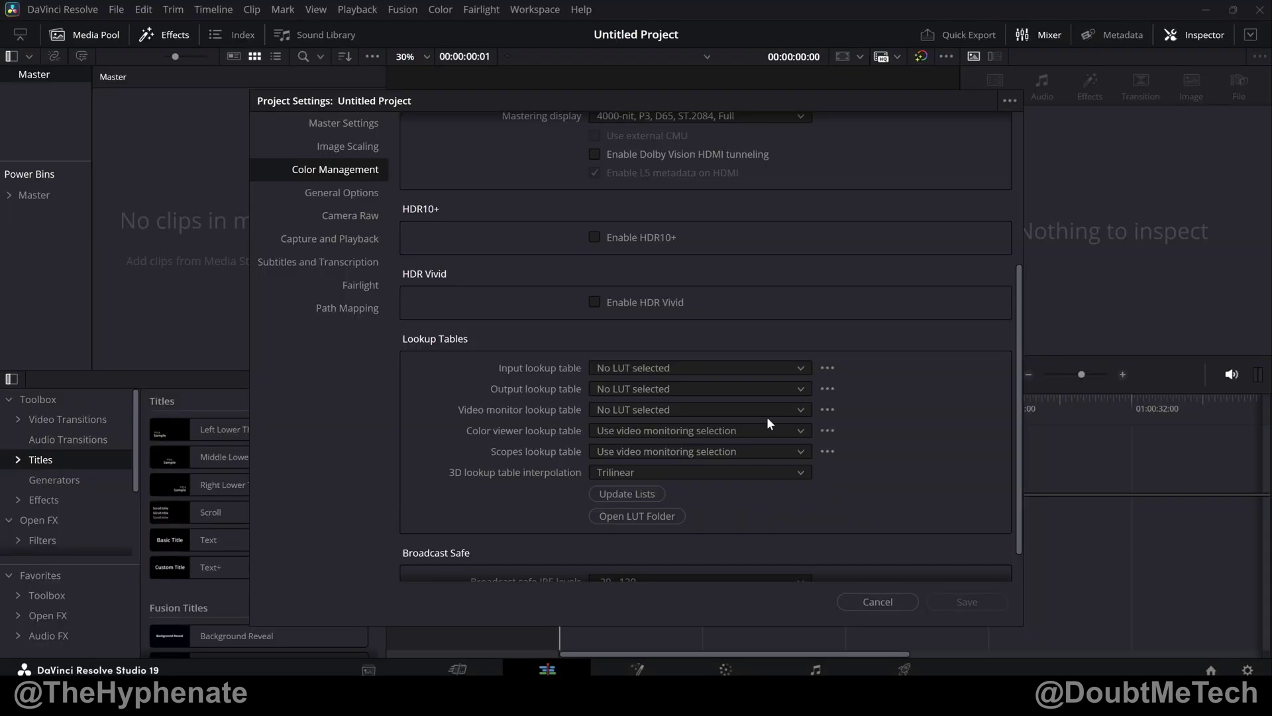
- Refresh the LUT lists, save the project settings, and move the DJI clip to the Color page
{"action": "left_click", "coordinate": [627, 494]}
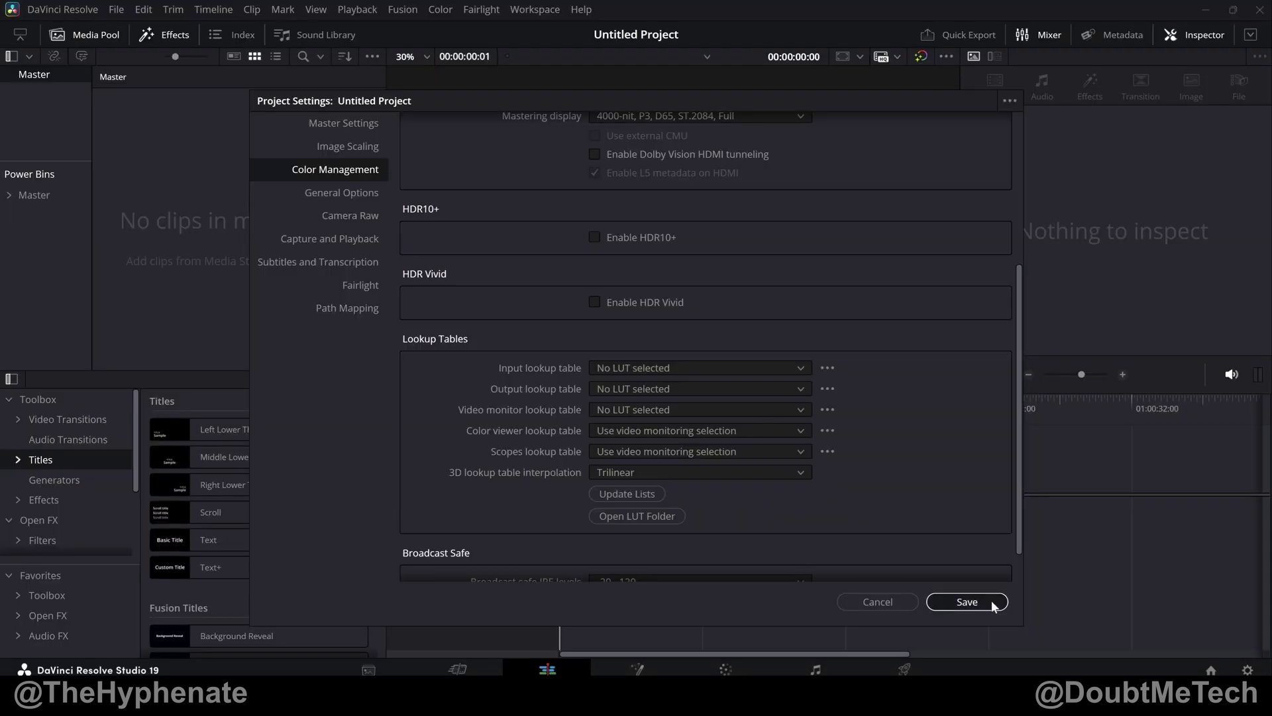
{"action": "left_click", "coordinate": [967, 601]}
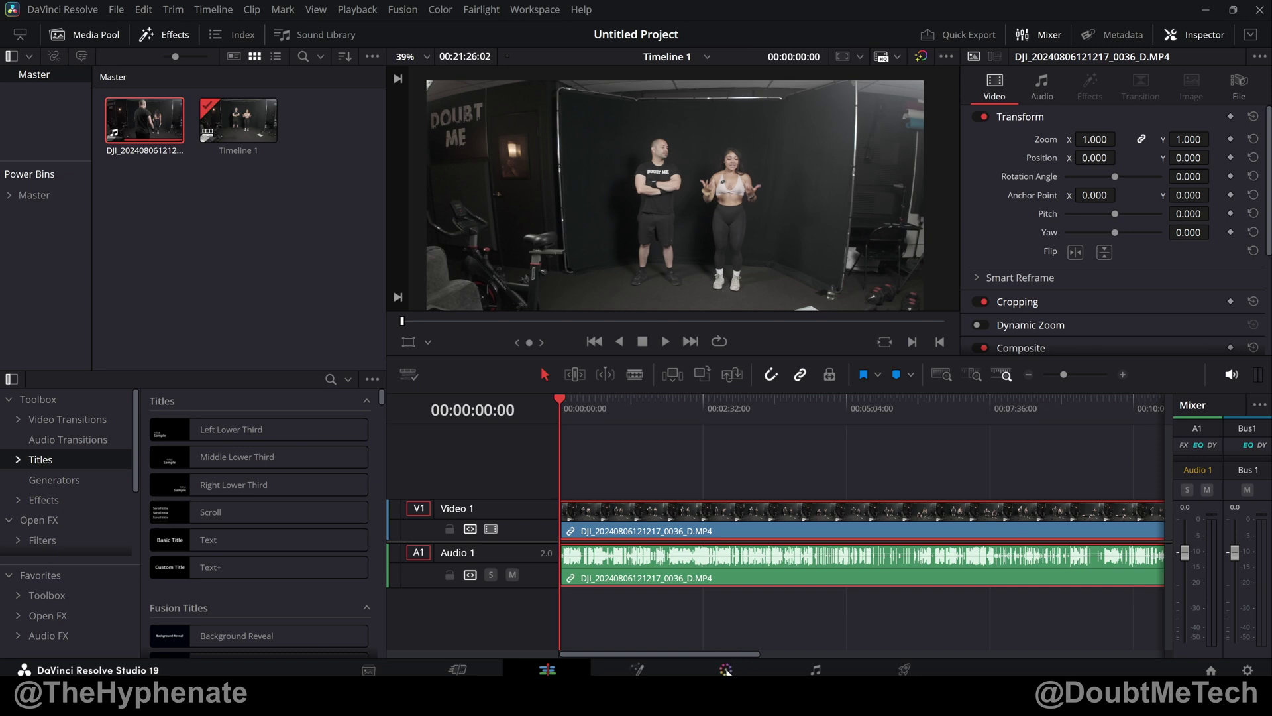
{"action": "left_click", "coordinate": [726, 670]}
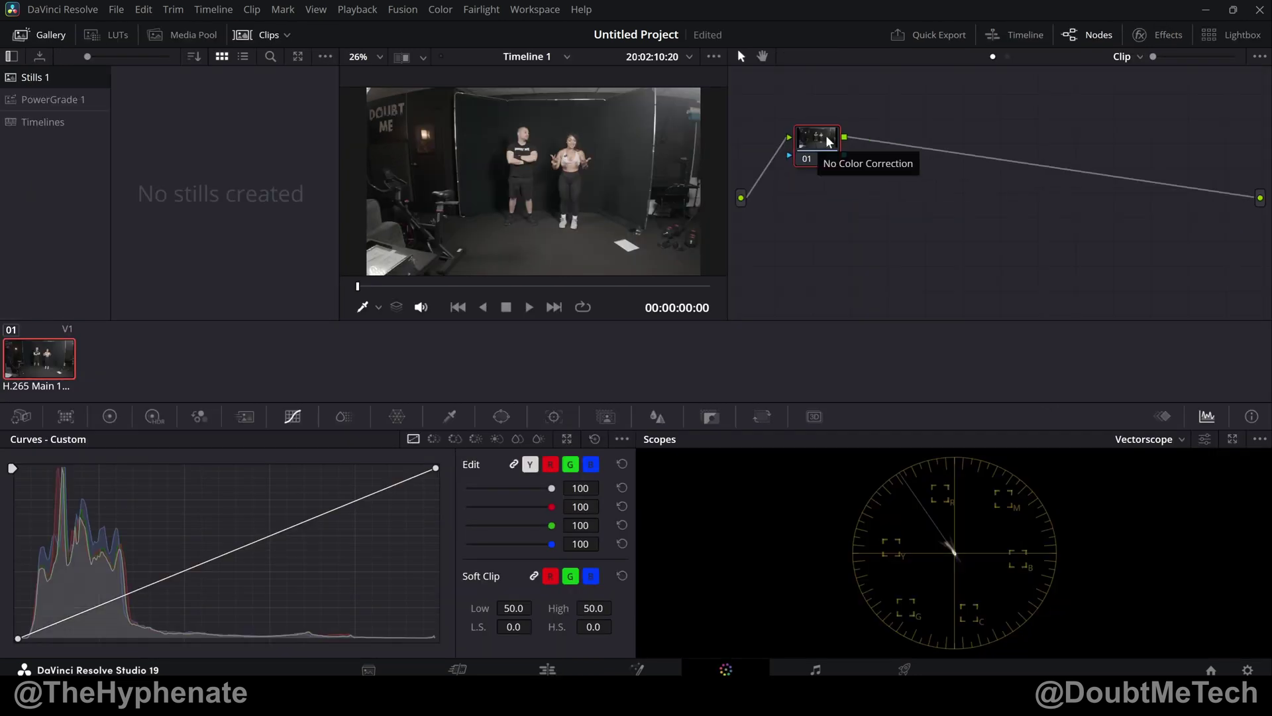
- Build six serial nodes, 01 to 06, with node 06 placed below the row
{"action": "key", "text": "alt+s"}
{"action": "key", "text": "alt+s"}
{"action": "key", "text": "alt+s"}
{"action": "key", "text": "alt+s"}
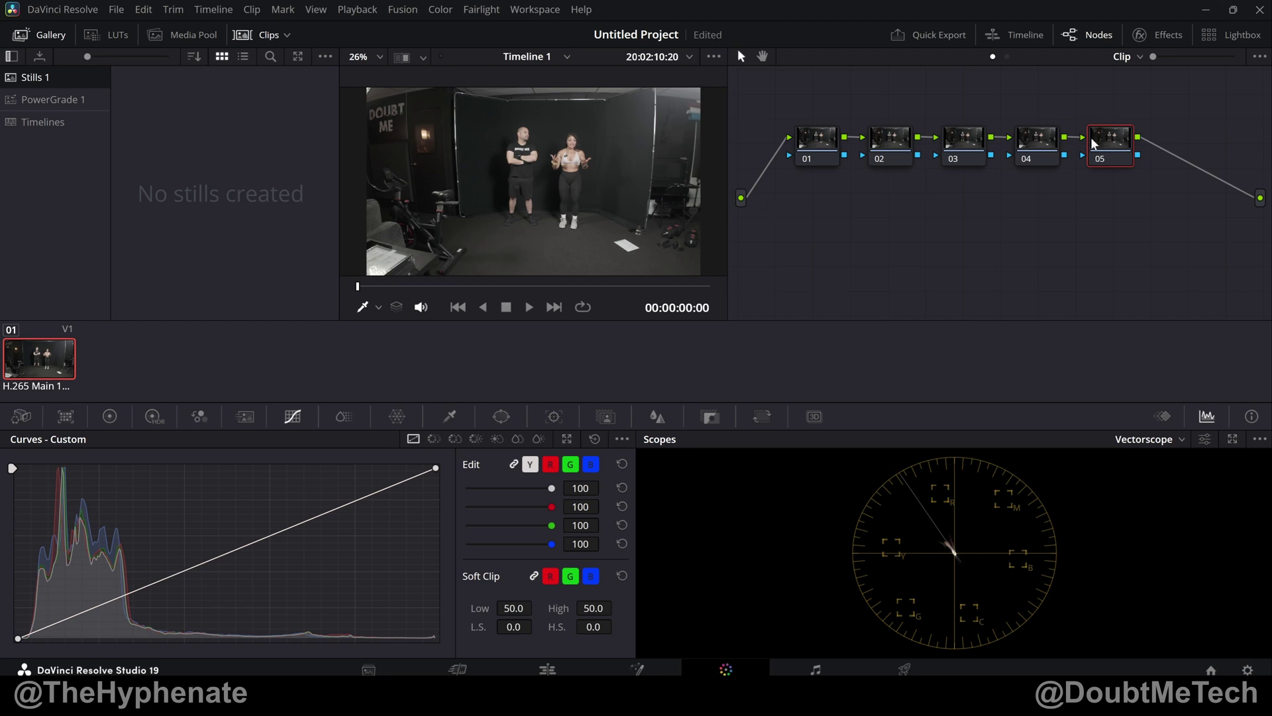
{"action": "key", "text": "alt+s"}
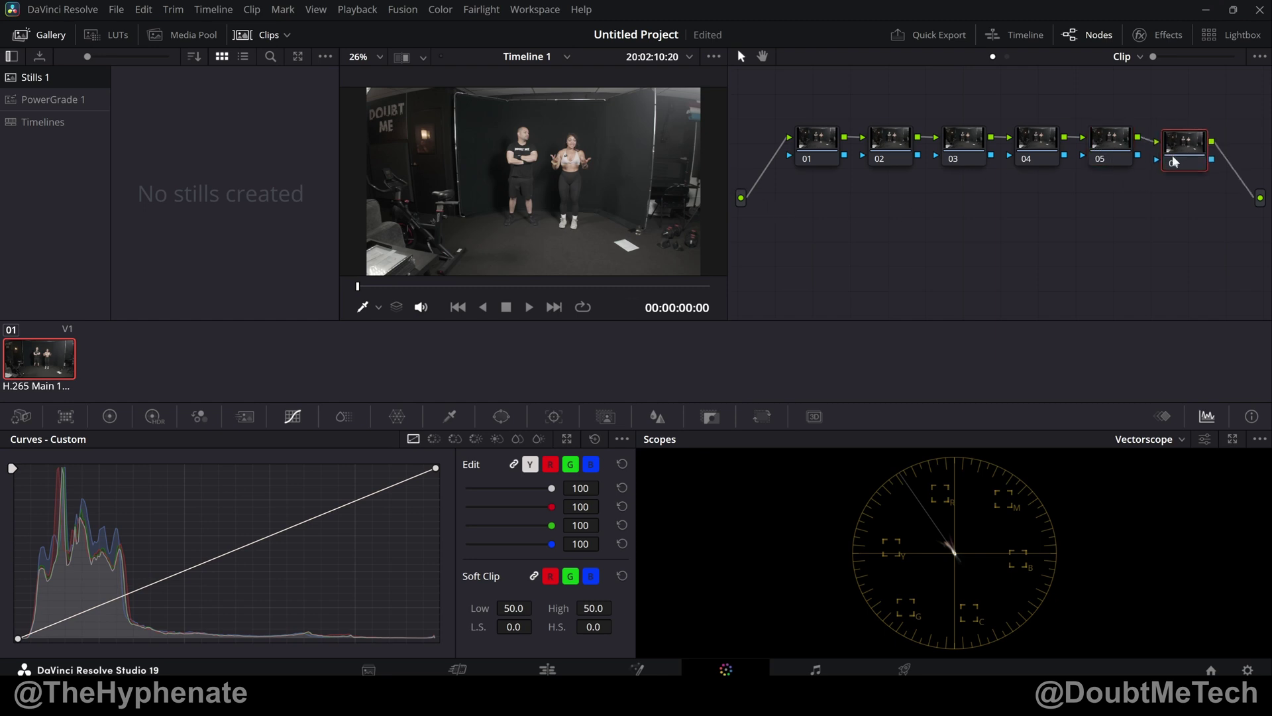
{"action": "left_click_drag", "start_coordinate": [1170, 154], "coordinate": [936, 255]}
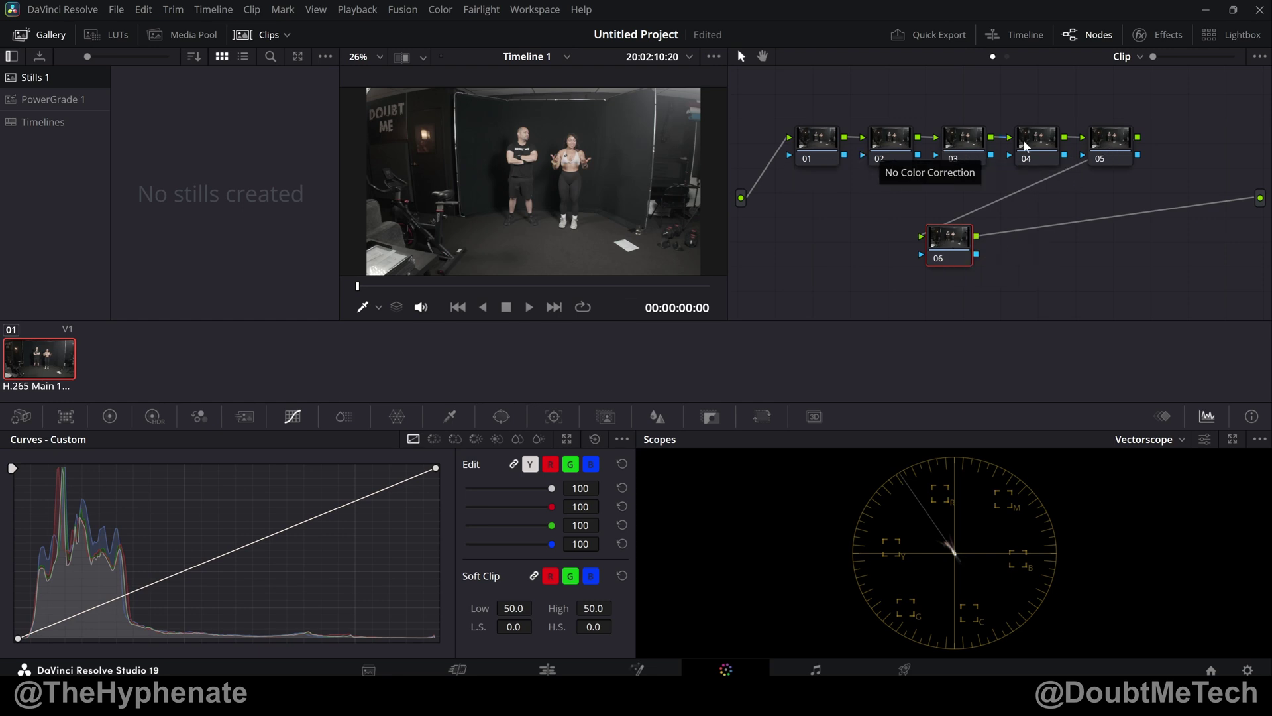
{"action": "left_click_drag", "start_coordinate": [957, 244], "coordinate": [864, 260]}
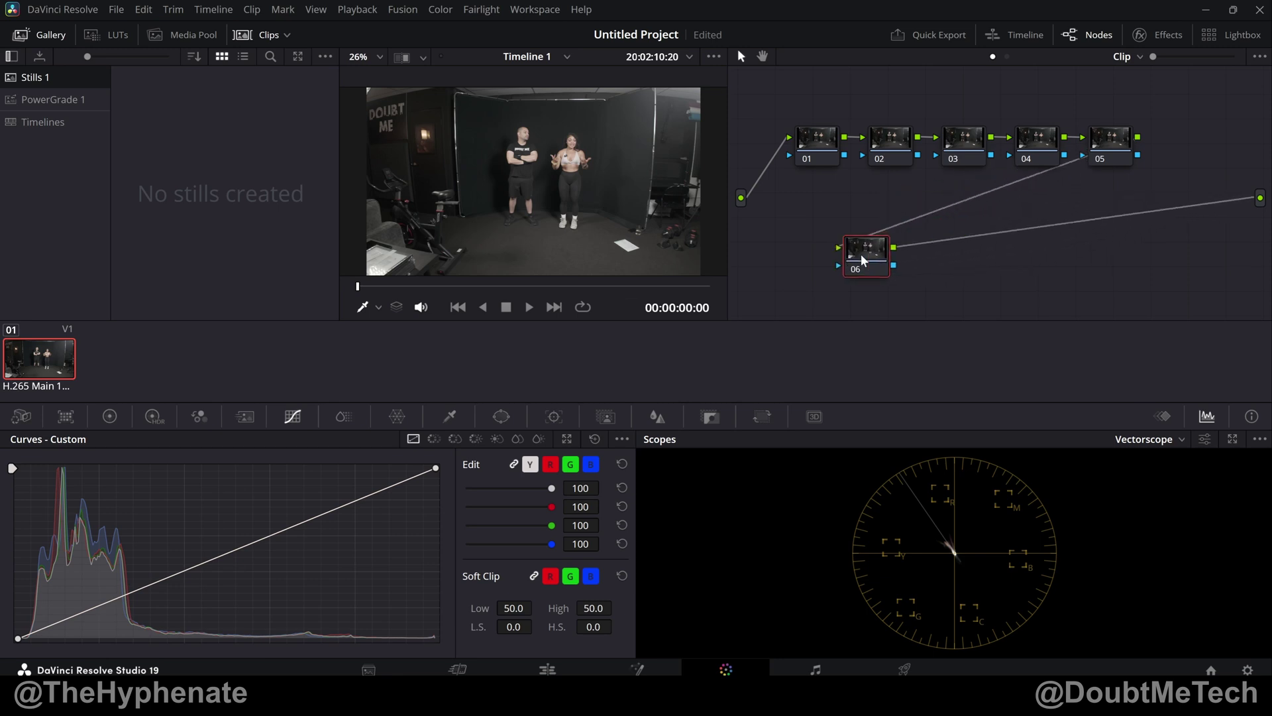
{"action": "left_click_drag", "start_coordinate": [863, 259], "coordinate": [946, 240]}
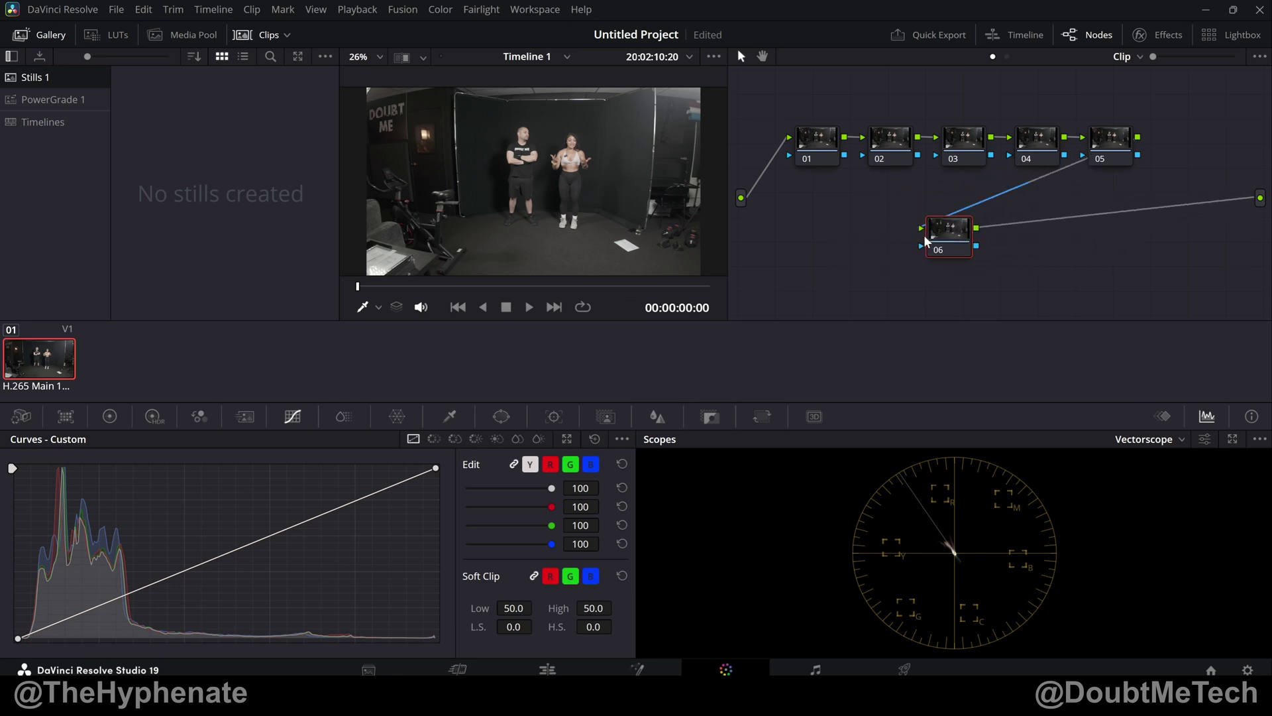
{"action": "right_click", "coordinate": [972, 232]}
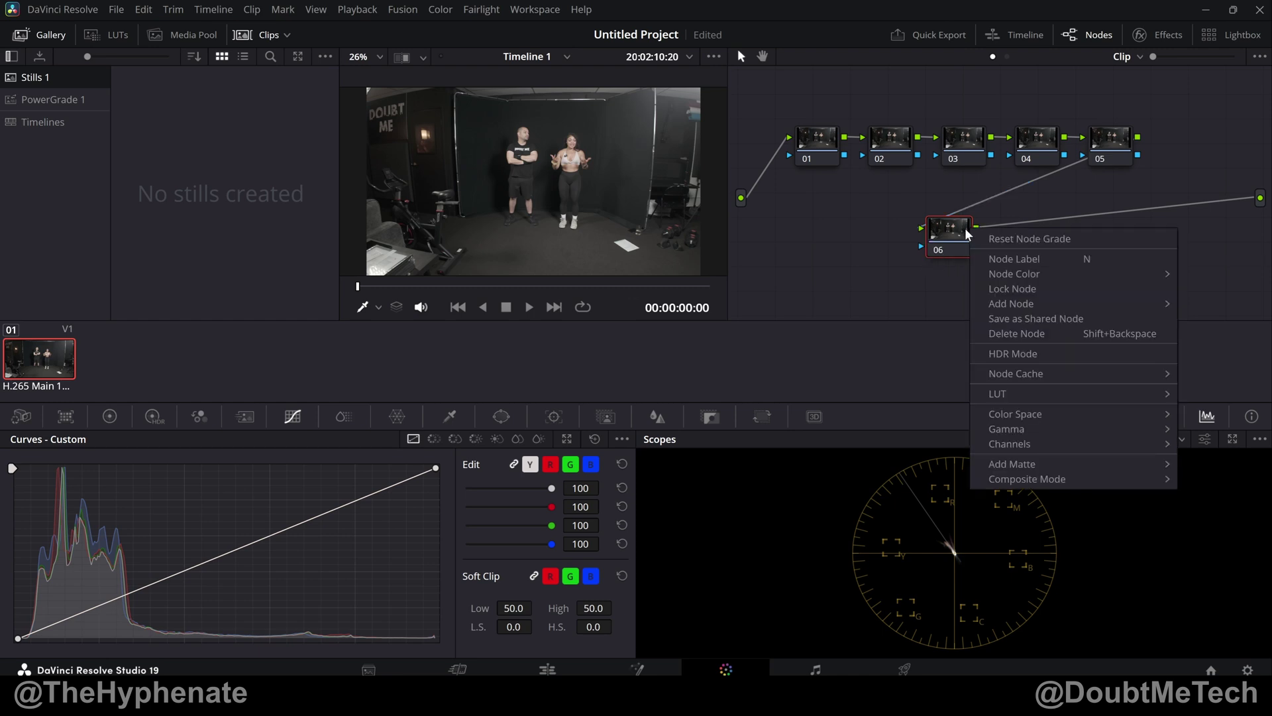
- Apply the DJI OSMO Pocket 3 D-Log M to Rec.709 V1 LUT to node 06
{"action": "mouse_move", "coordinate": [1010, 396]}
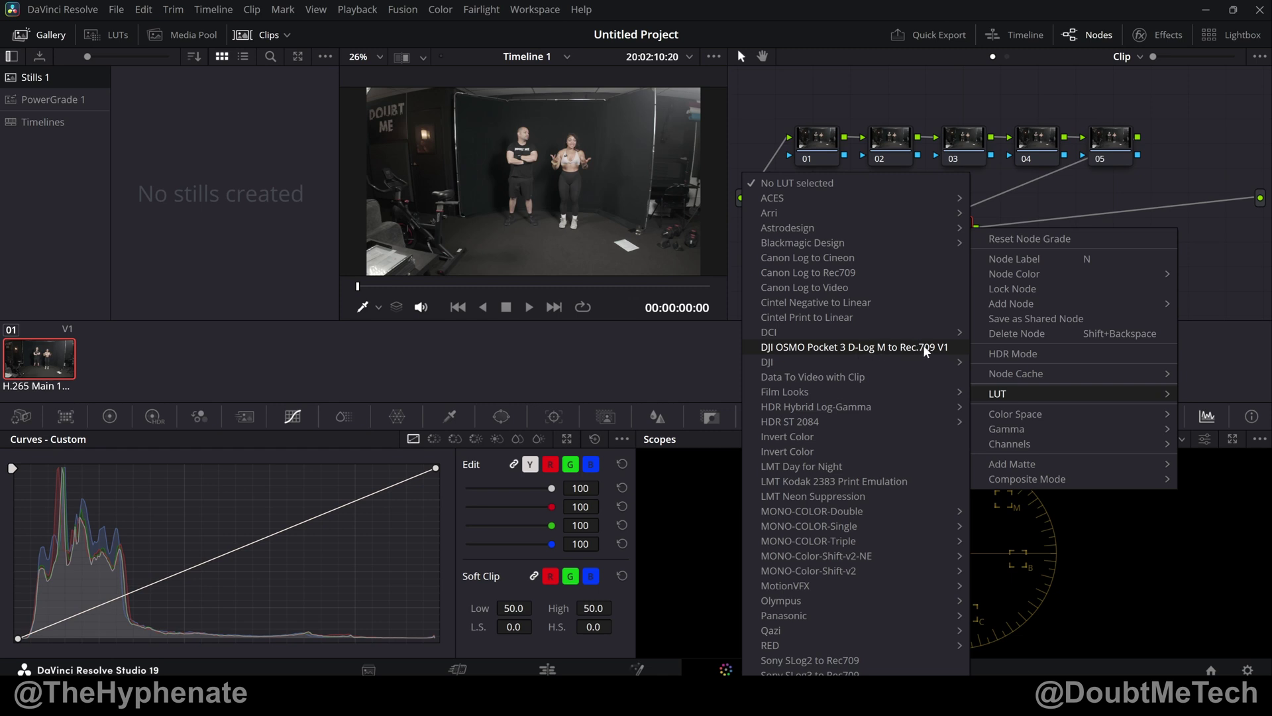
{"action": "left_click", "coordinate": [838, 352]}
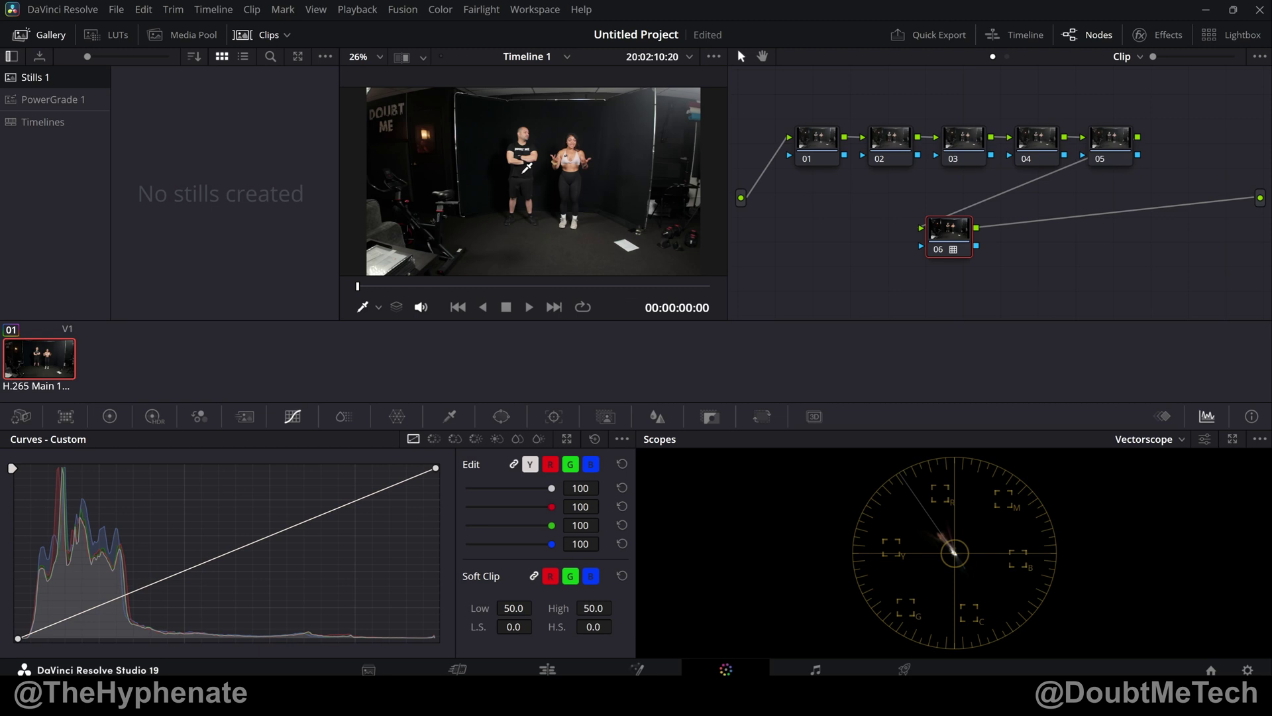
{"action": "left_click", "coordinate": [825, 129]}
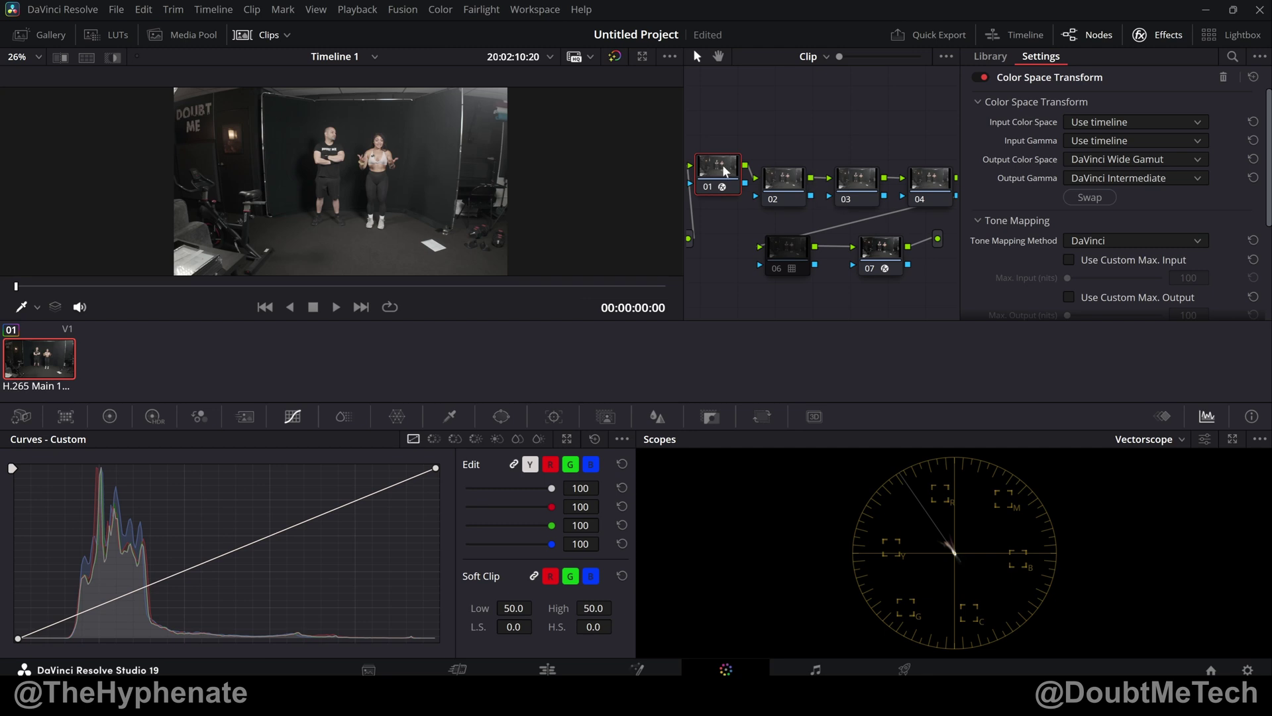
- Delete node 01 and reposition node 05 in the node graph
{"action": "key", "text": "Delete"}
{"action": "left_click", "coordinate": [892, 247]}
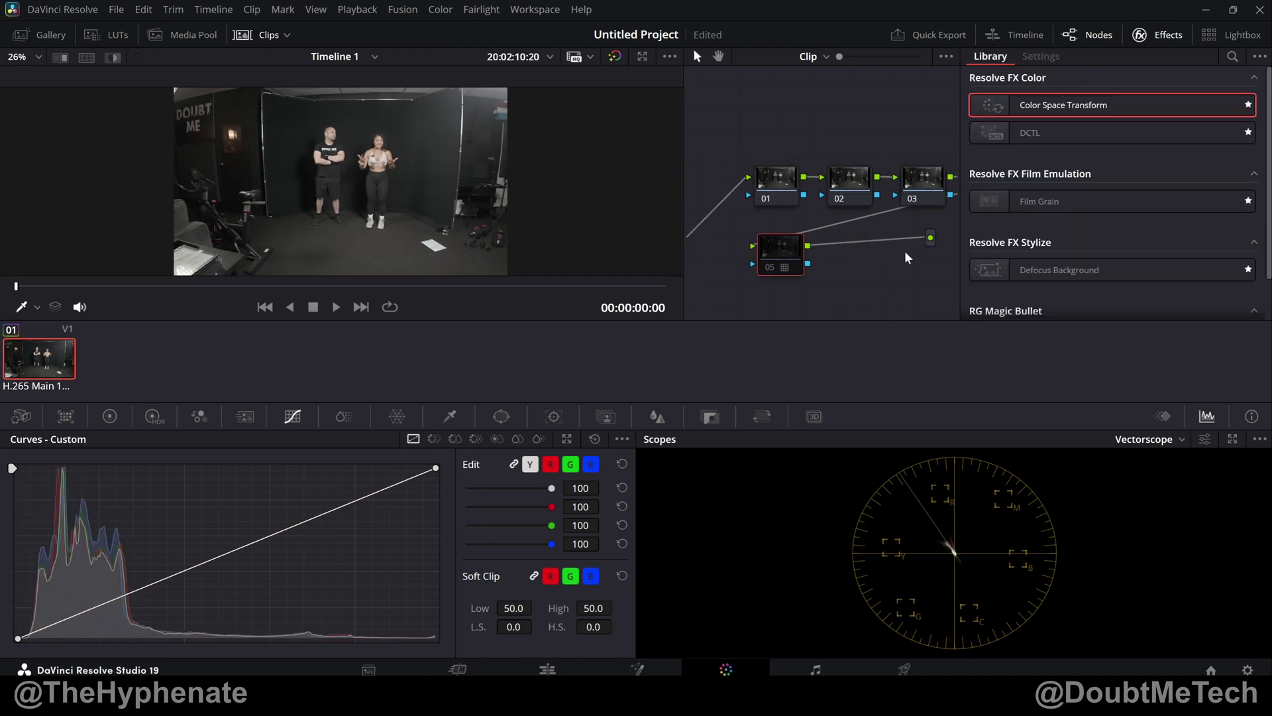
{"action": "scroll", "coordinate": [861, 159], "scroll_direction": "right", "scroll_amount": 2}
{"action": "scroll", "coordinate": [733, 113], "scroll_direction": "right", "scroll_amount": 5}
{"action": "scroll", "coordinate": [733, 113], "scroll_direction": "left", "scroll_amount": 5}
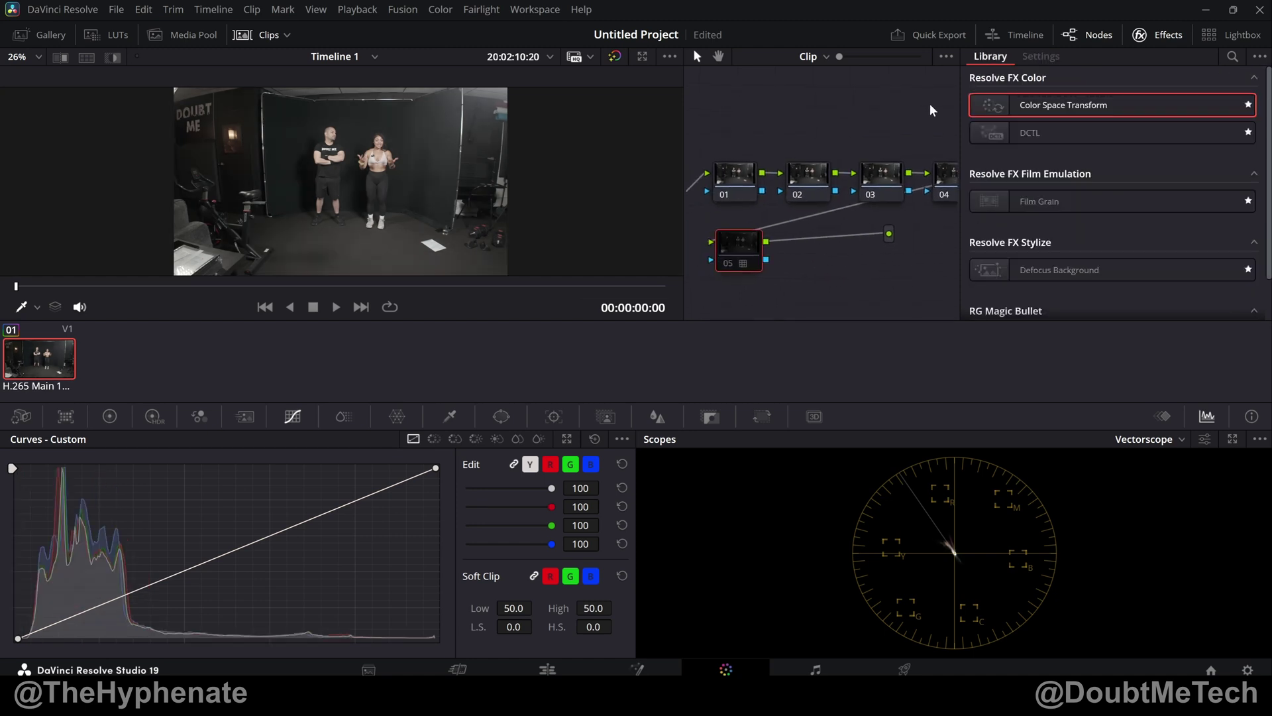
{"action": "left_click_drag", "start_coordinate": [768, 246], "coordinate": [791, 255]}
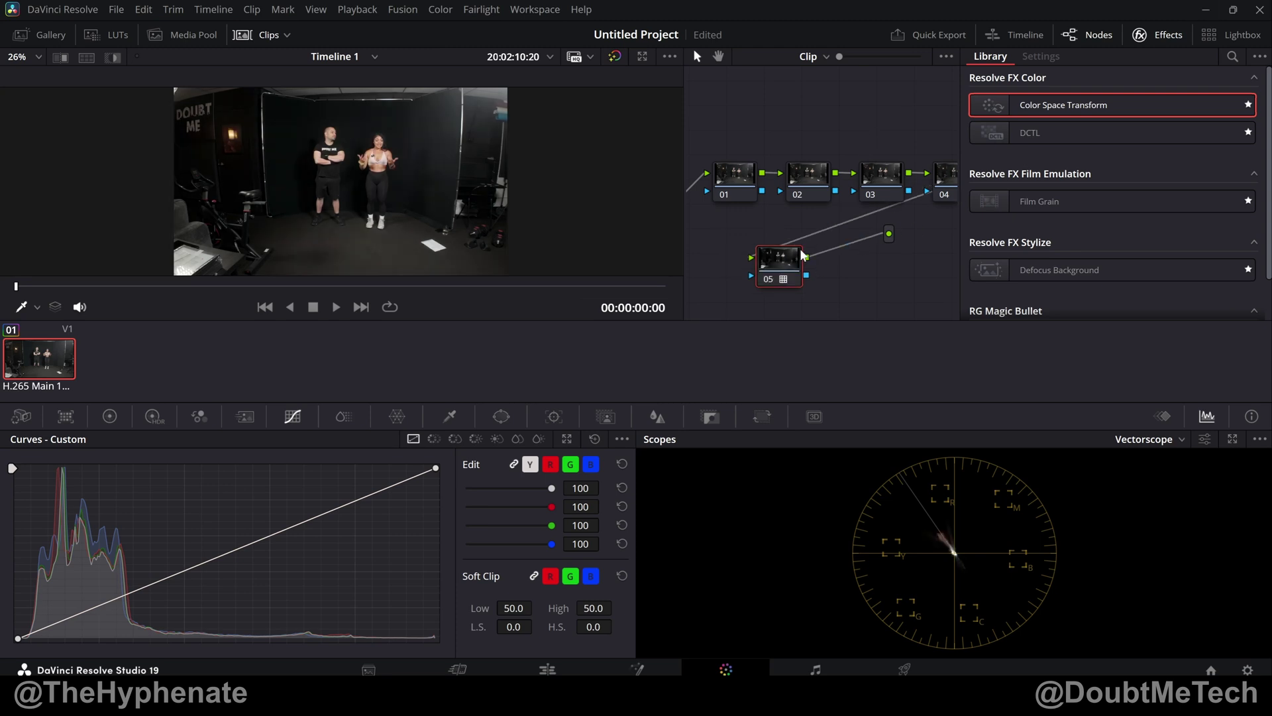
- Confirm node 05 keeps the DJI OSMO Pocket 3 D-Log M to Rec.709 V1 LUT
{"action": "right_click", "coordinate": [785, 261]}
{"action": "mouse_move", "coordinate": [899, 425]}
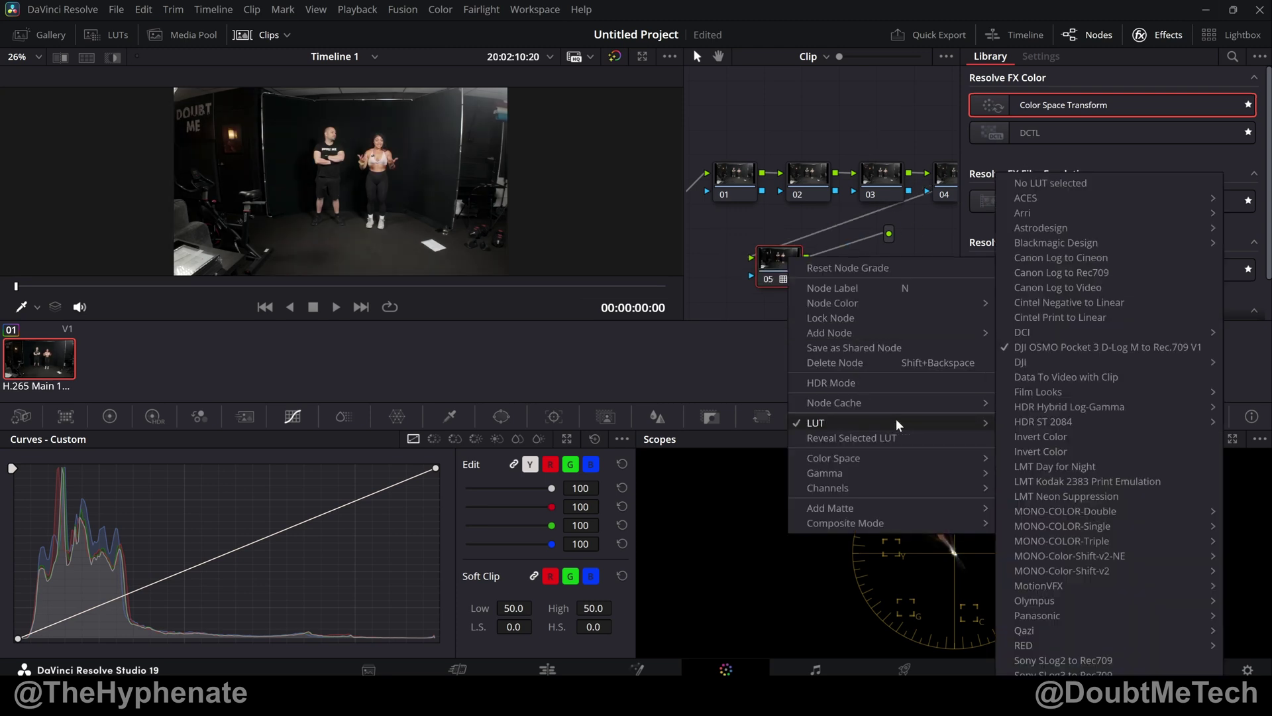
{"action": "left_click", "coordinate": [1081, 350]}
{"action": "left_click_drag", "start_coordinate": [775, 265], "coordinate": [770, 260]}
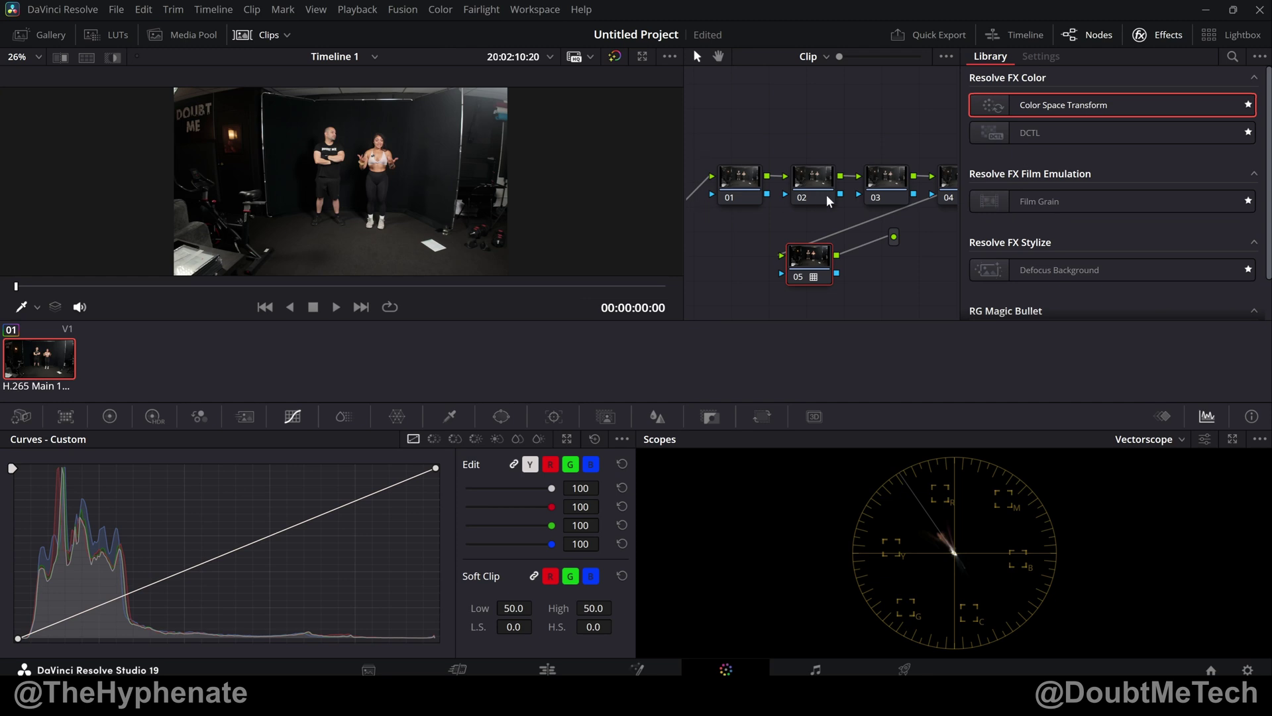
{"action": "left_click_drag", "start_coordinate": [820, 264], "coordinate": [812, 260]}
{"action": "right_click", "coordinate": [812, 260]}
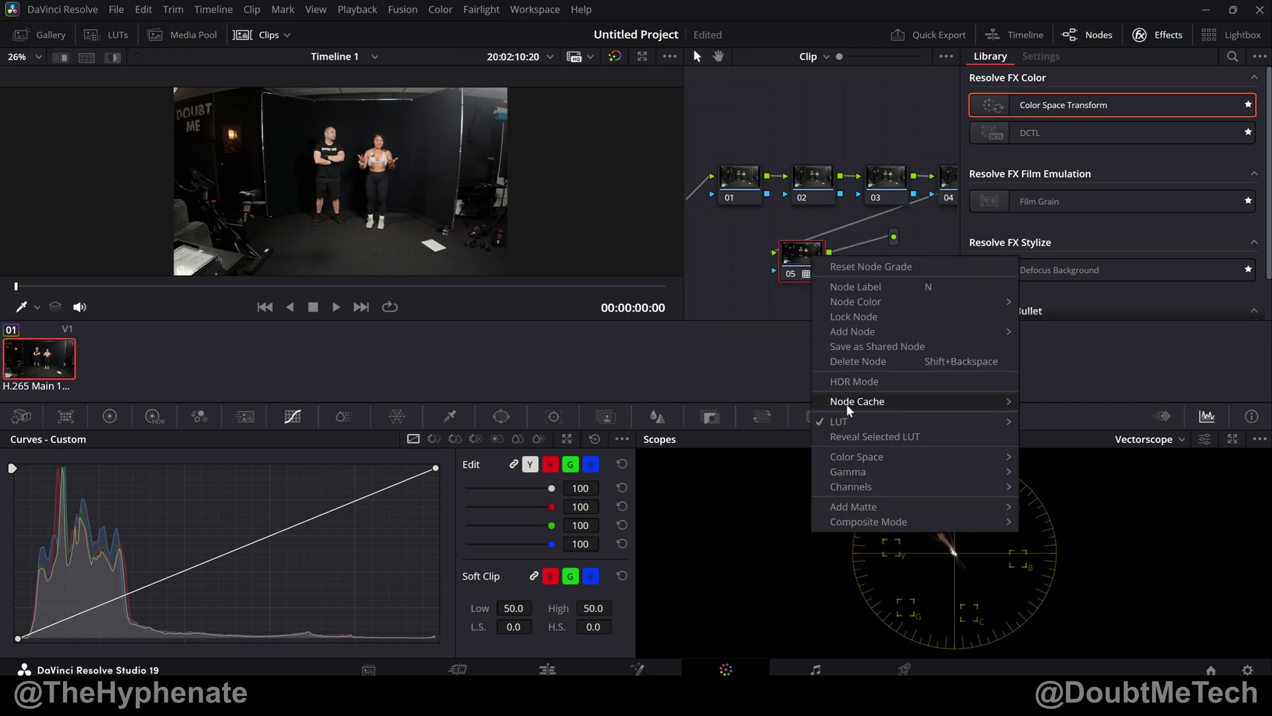
{"action": "mouse_move", "coordinate": [869, 427]}
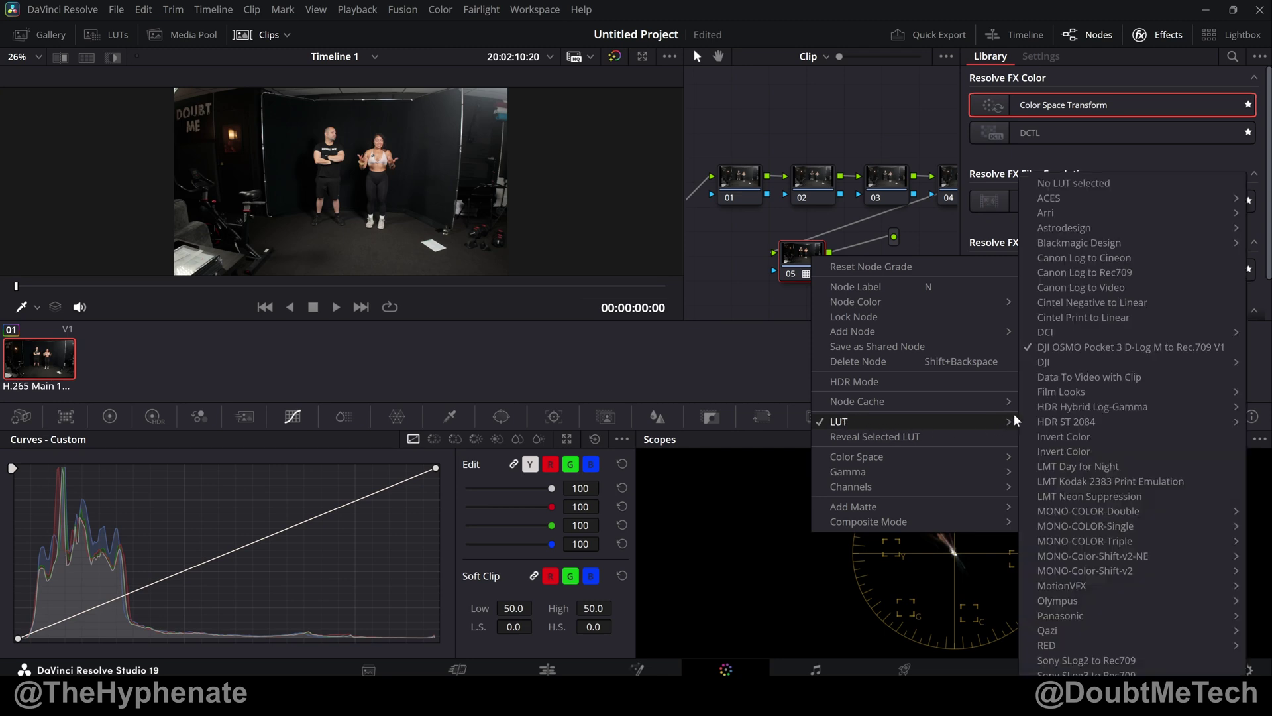
{"action": "left_click", "coordinate": [1098, 353]}
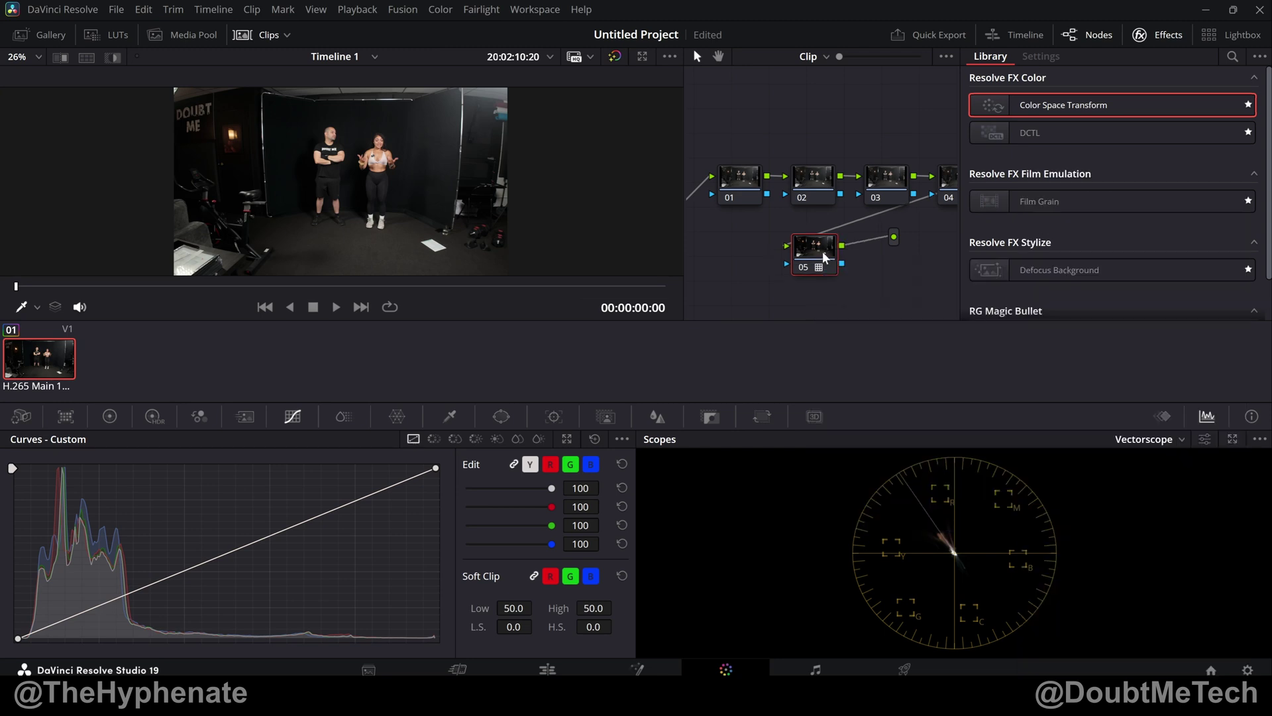
- Step through nodes 01–04 and zoom the viewer in on the picture
{"action": "left_click", "coordinate": [722, 190]}
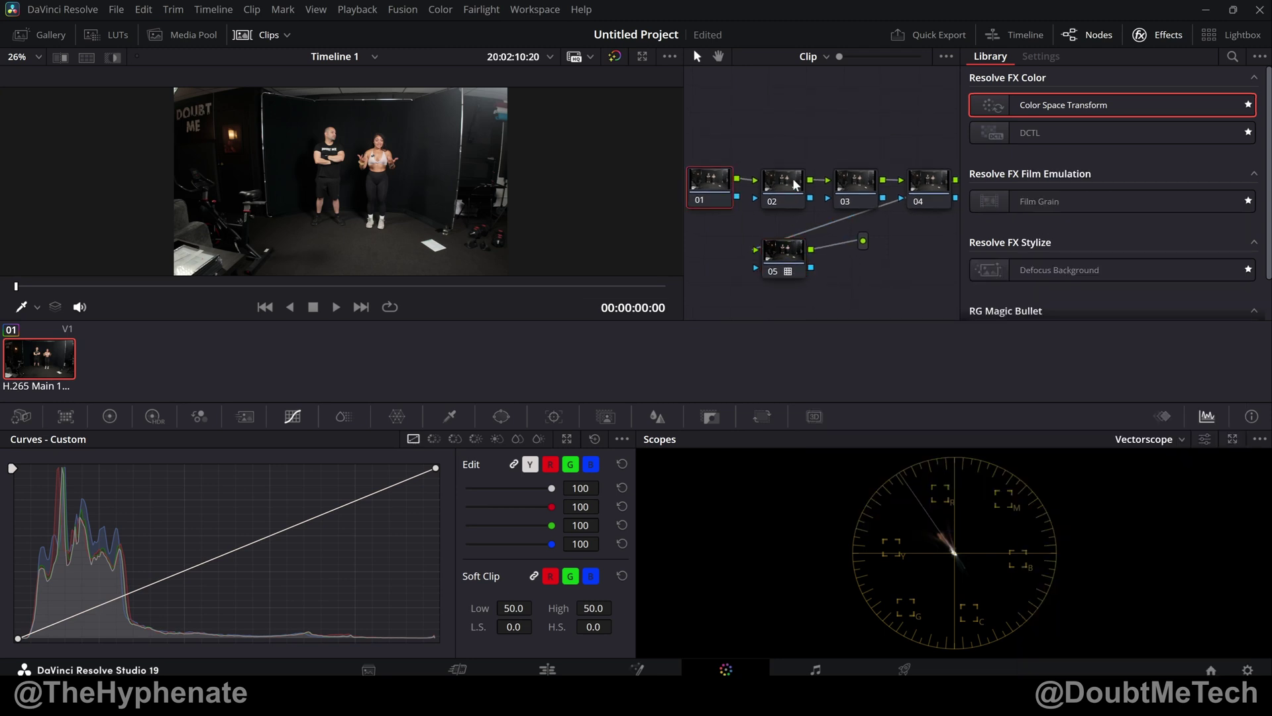
{"action": "left_click", "coordinate": [797, 186]}
{"action": "left_click", "coordinate": [851, 182]}
{"action": "left_click", "coordinate": [928, 183]}
{"action": "left_click_drag", "start_coordinate": [797, 258], "coordinate": [807, 260]}
{"action": "key", "text": "ctrl+equal"}
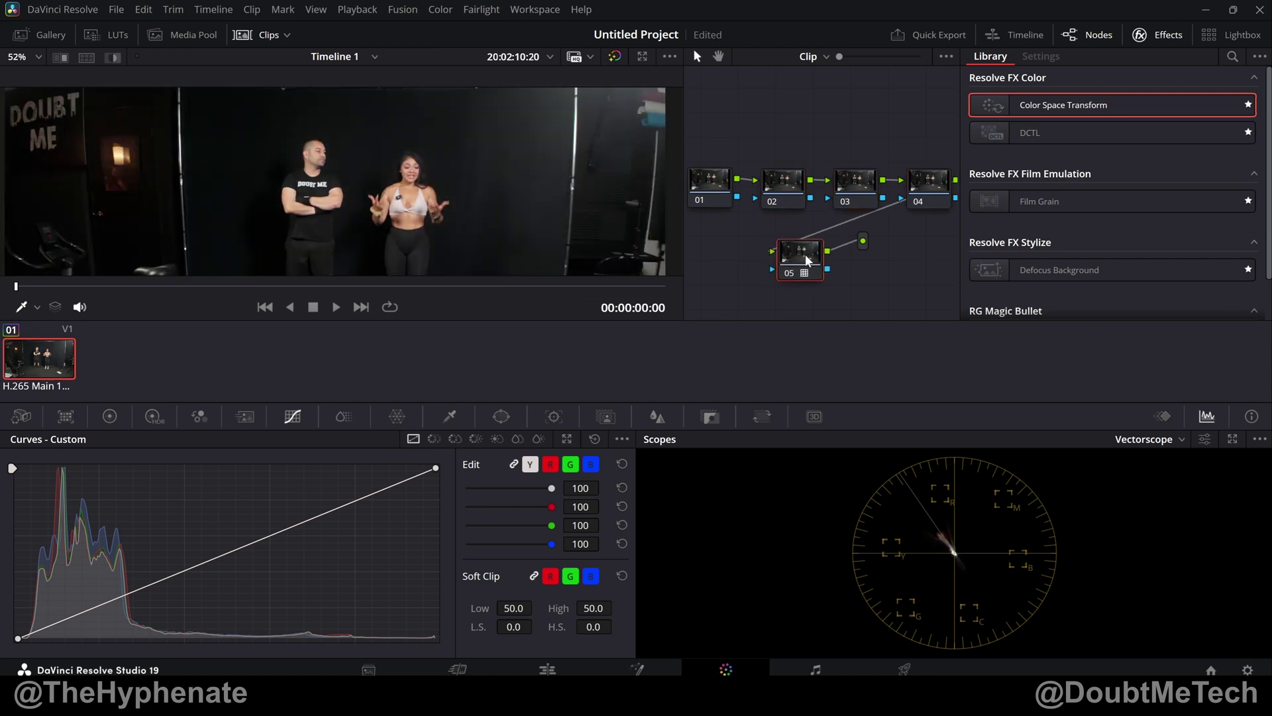
{"action": "scroll", "coordinate": [564, 156], "scroll_direction": "down", "scroll_amount": 2}
{"action": "scroll", "coordinate": [564, 156], "scroll_direction": "right", "scroll_amount": 2}
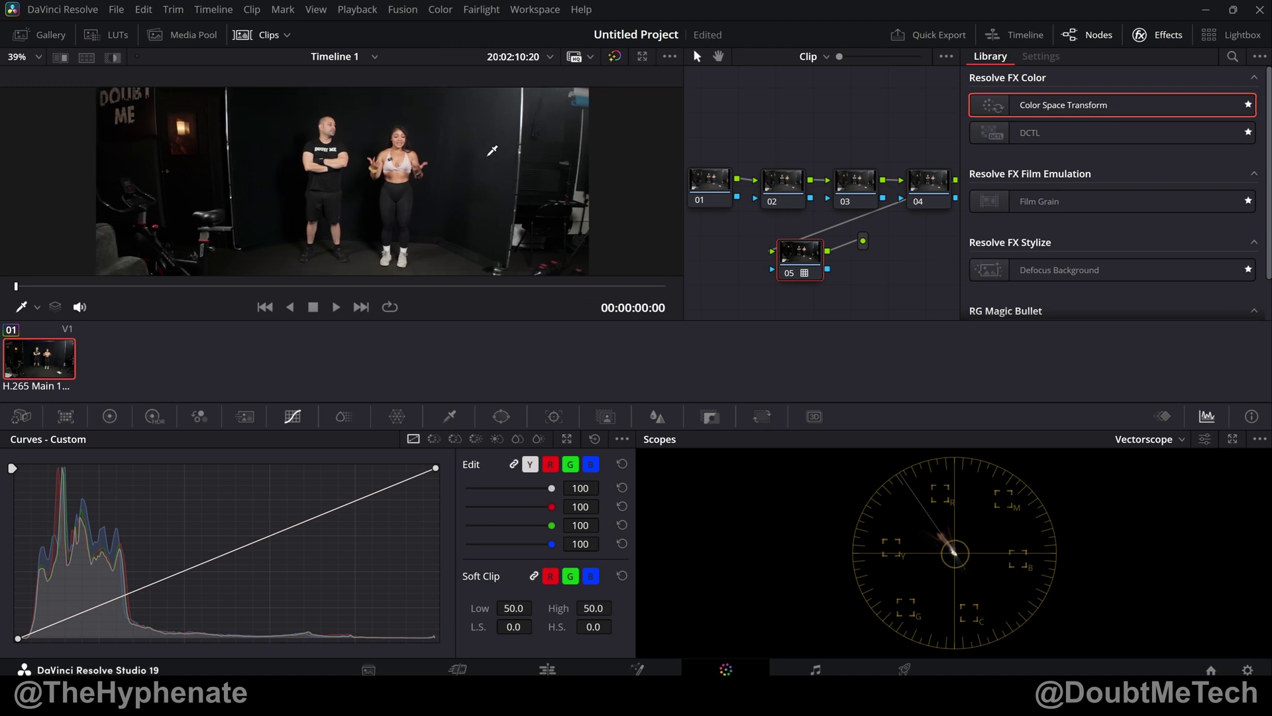
{"action": "key", "text": "shift+Up"}
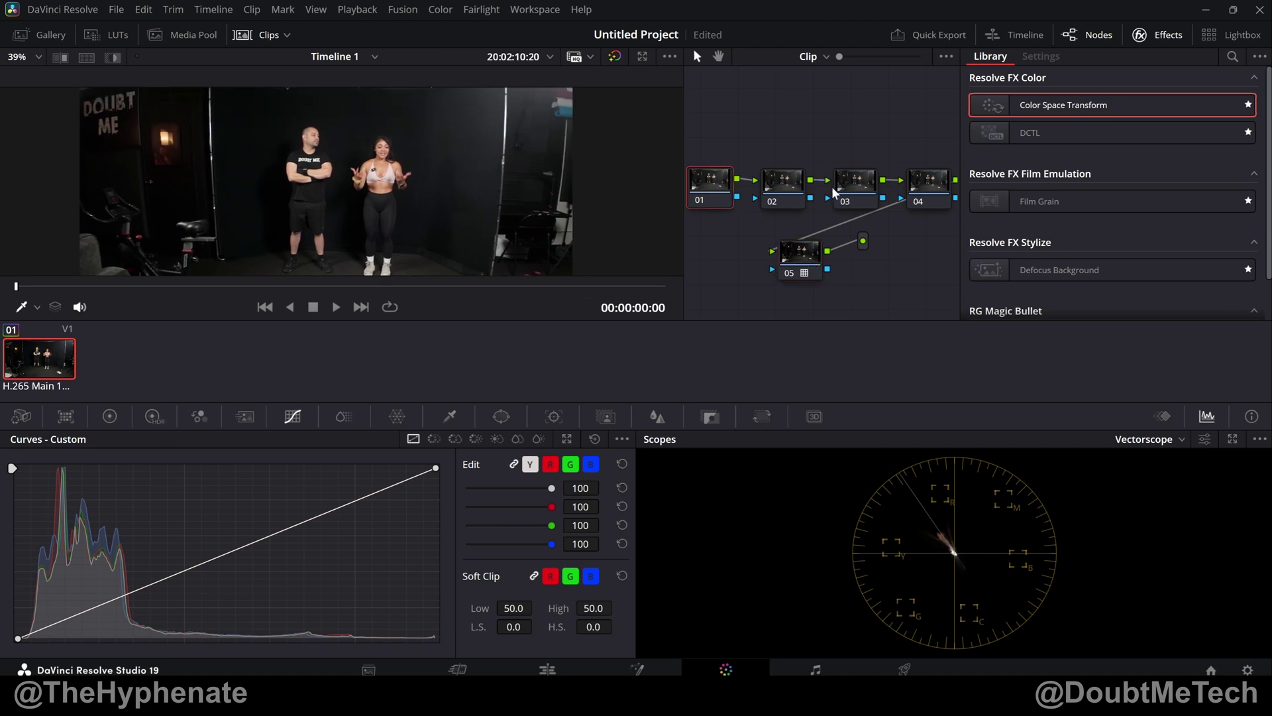
- Review Color Management settings and close without saving, leaving output at Rec.709 Gamma 2.4
{"action": "left_click", "coordinate": [1248, 670]}
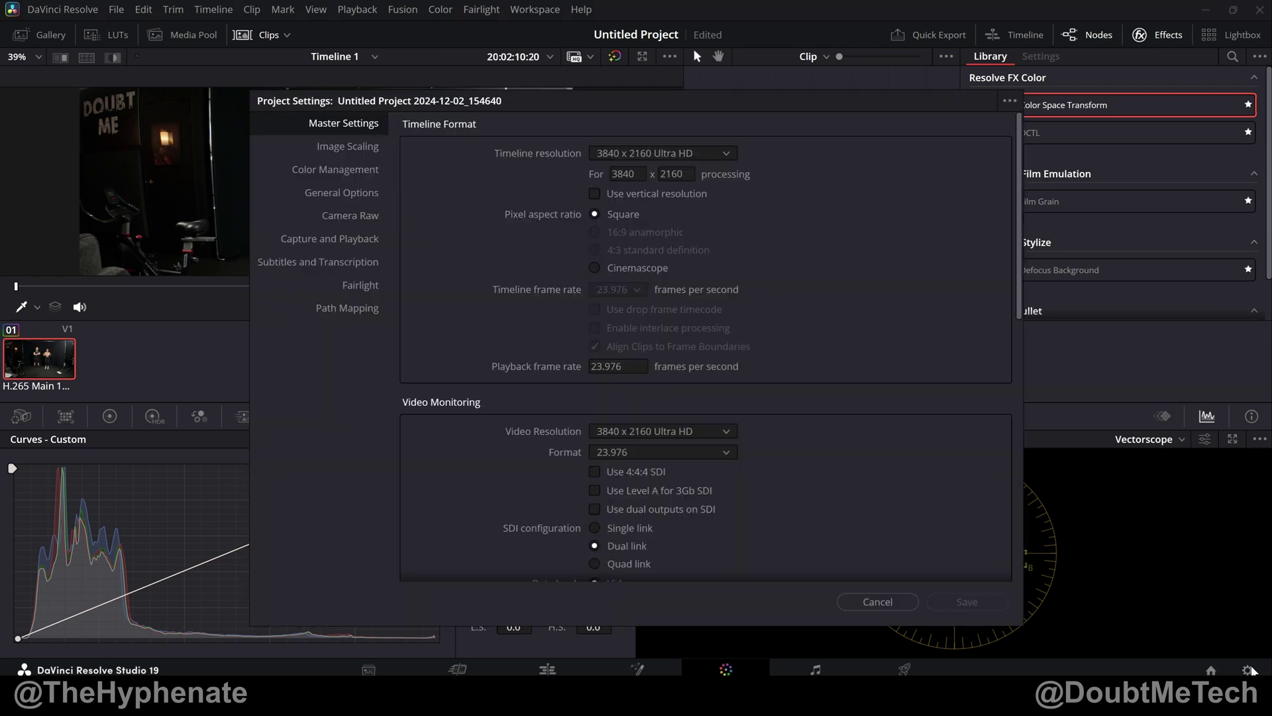
{"action": "left_click", "coordinate": [328, 170]}
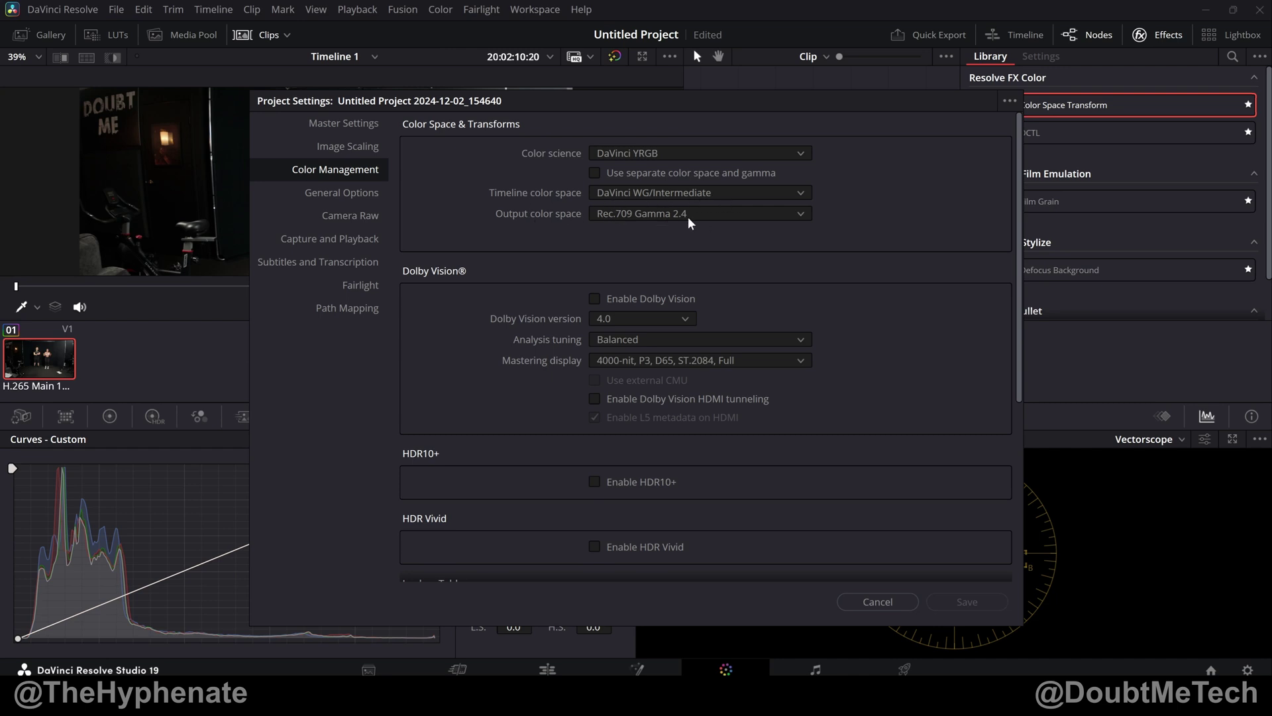
{"action": "key", "text": "Escape"}
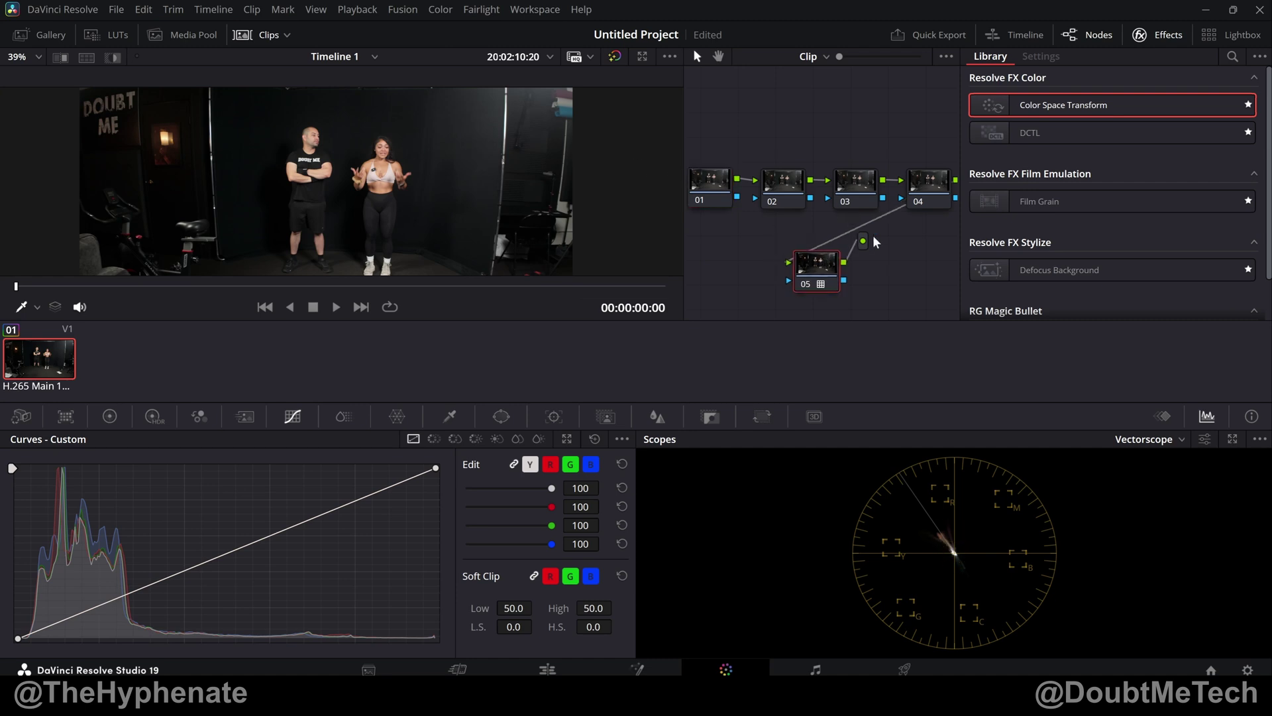
- Check node 05's LUT and add a new serial node 06 after it
{"action": "left_click_drag", "start_coordinate": [824, 270], "coordinate": [792, 255]}
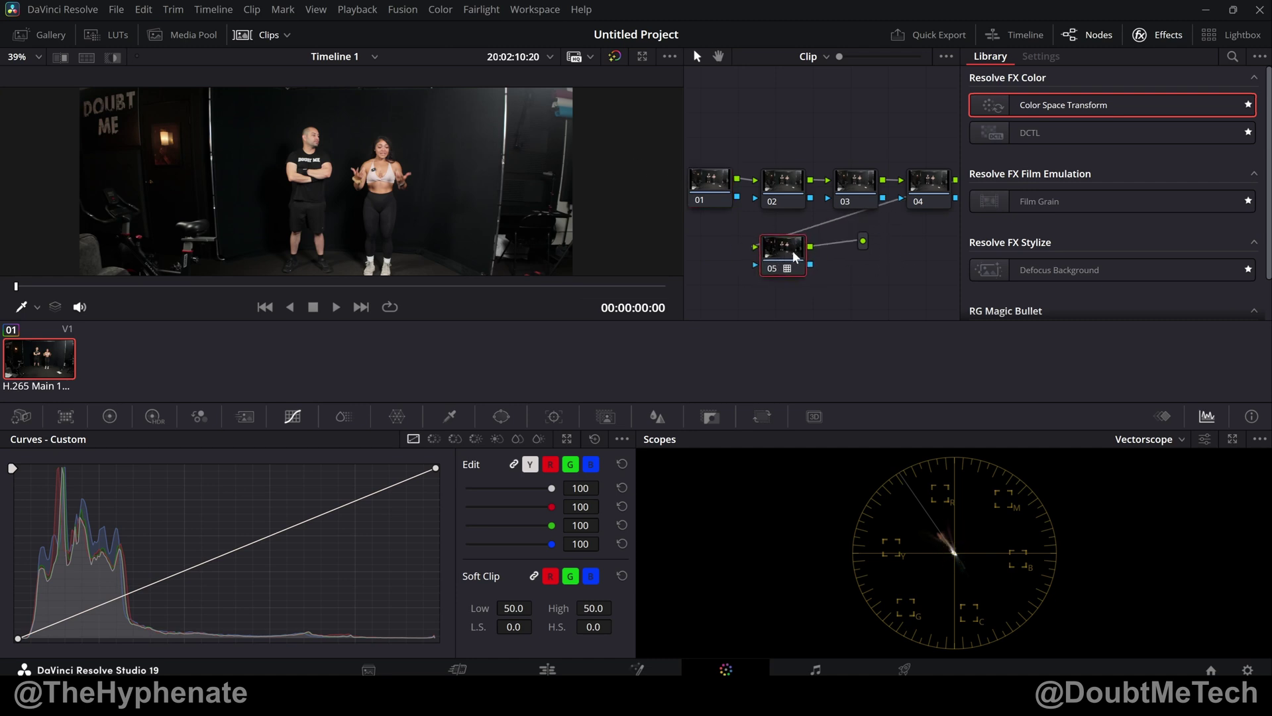
{"action": "right_click", "coordinate": [788, 255]}
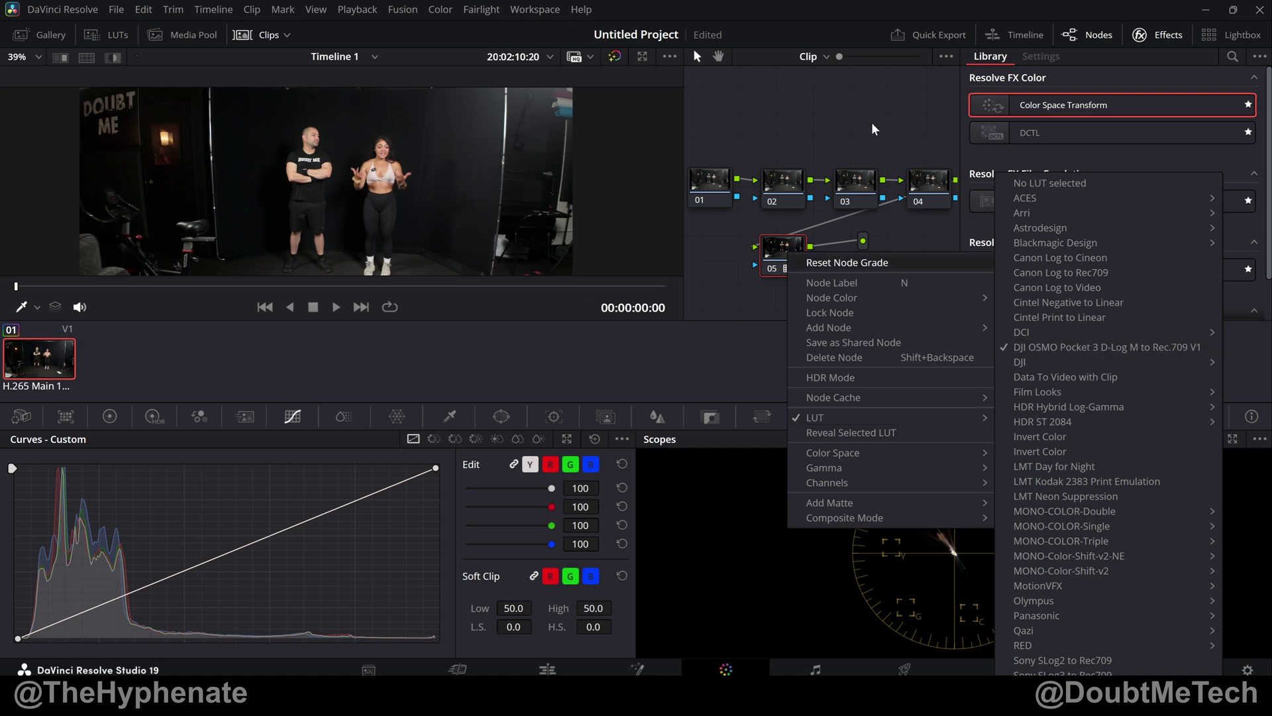
{"action": "left_click", "coordinate": [806, 292]}
{"action": "mouse_move", "coordinate": [722, 256]}
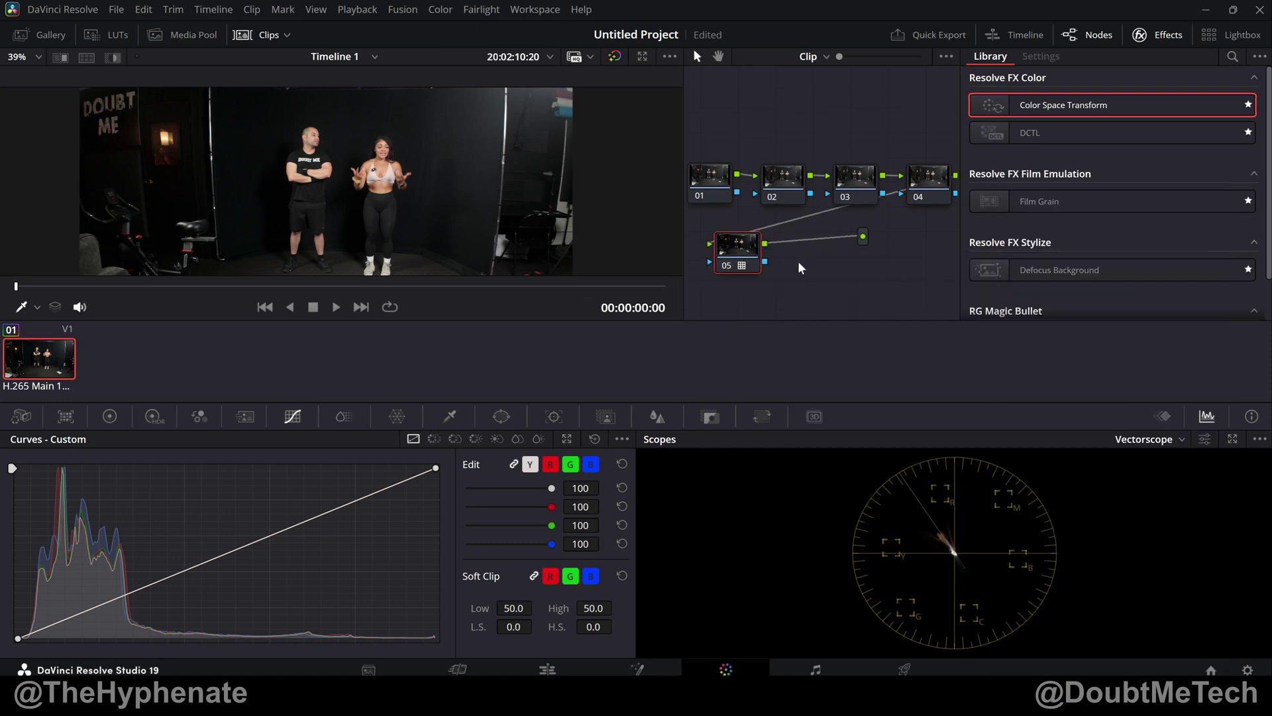
{"action": "key", "text": "alt+s"}
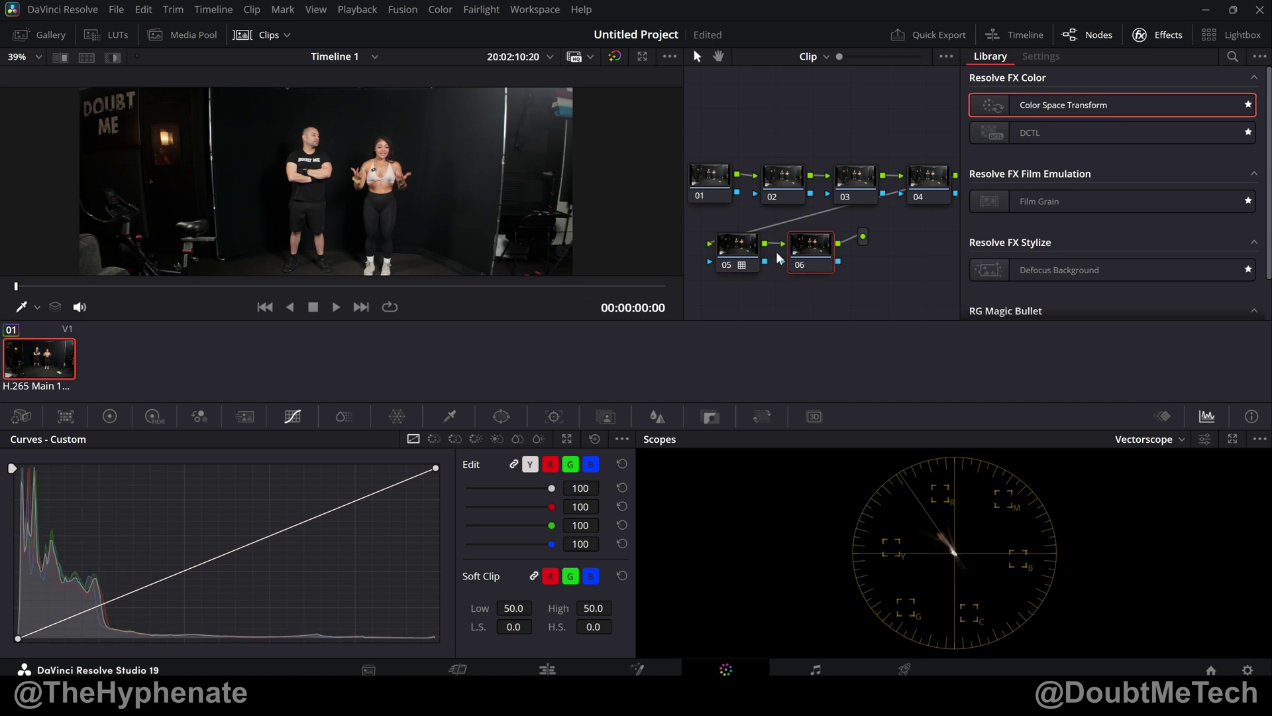
- Set the project output colour space to Rec.709 Gamma 2.2 and save
{"action": "key", "text": "shift+9"}
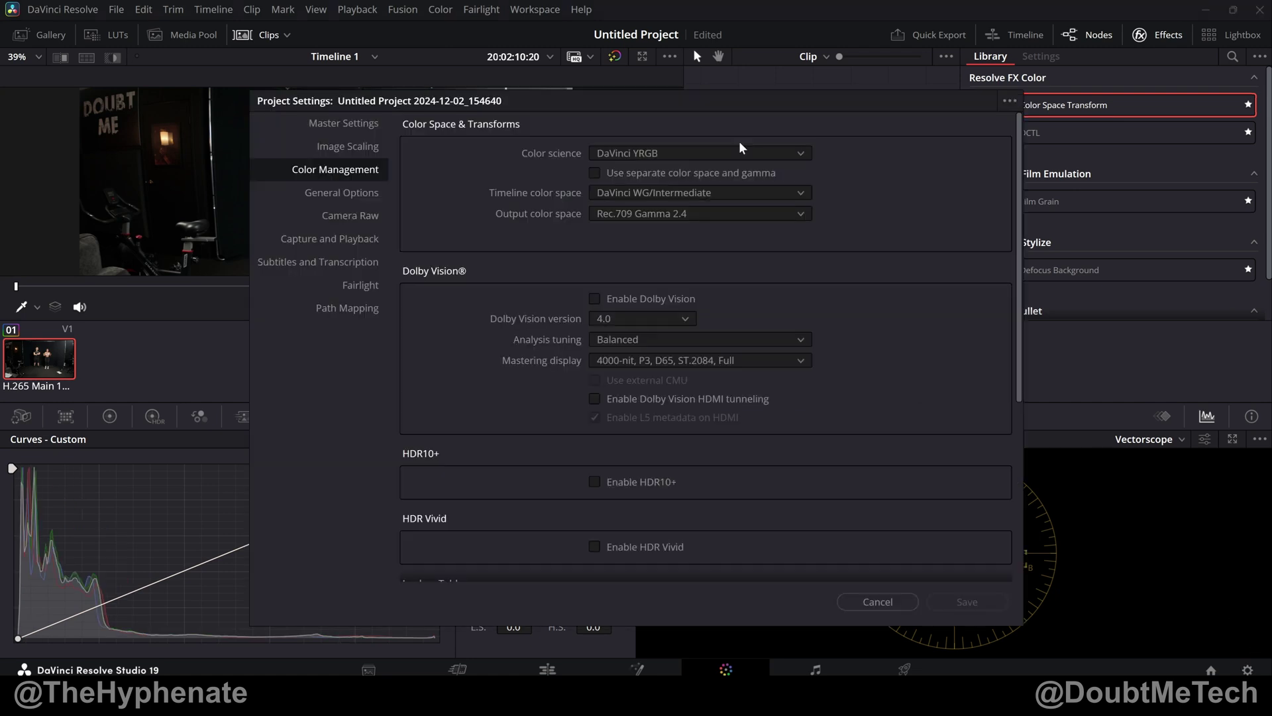
{"action": "left_click", "coordinate": [663, 214]}
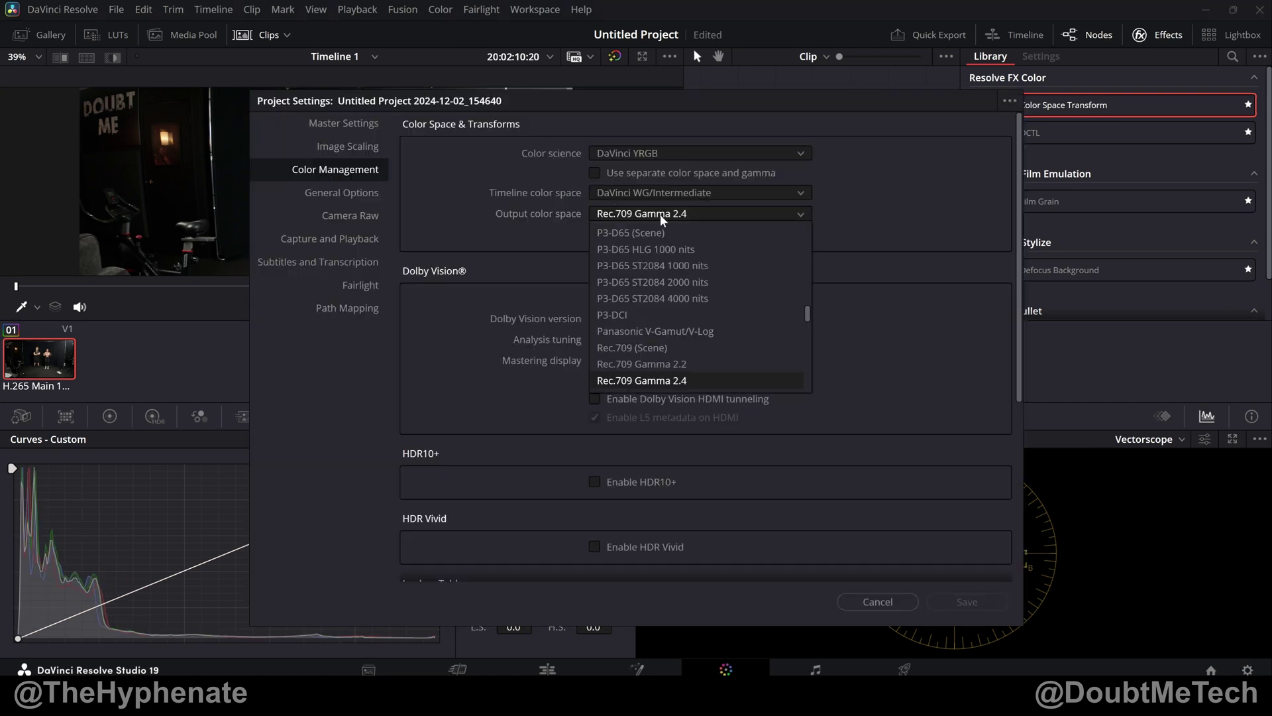
{"action": "left_click", "coordinate": [697, 373]}
{"action": "left_click", "coordinate": [968, 602]}
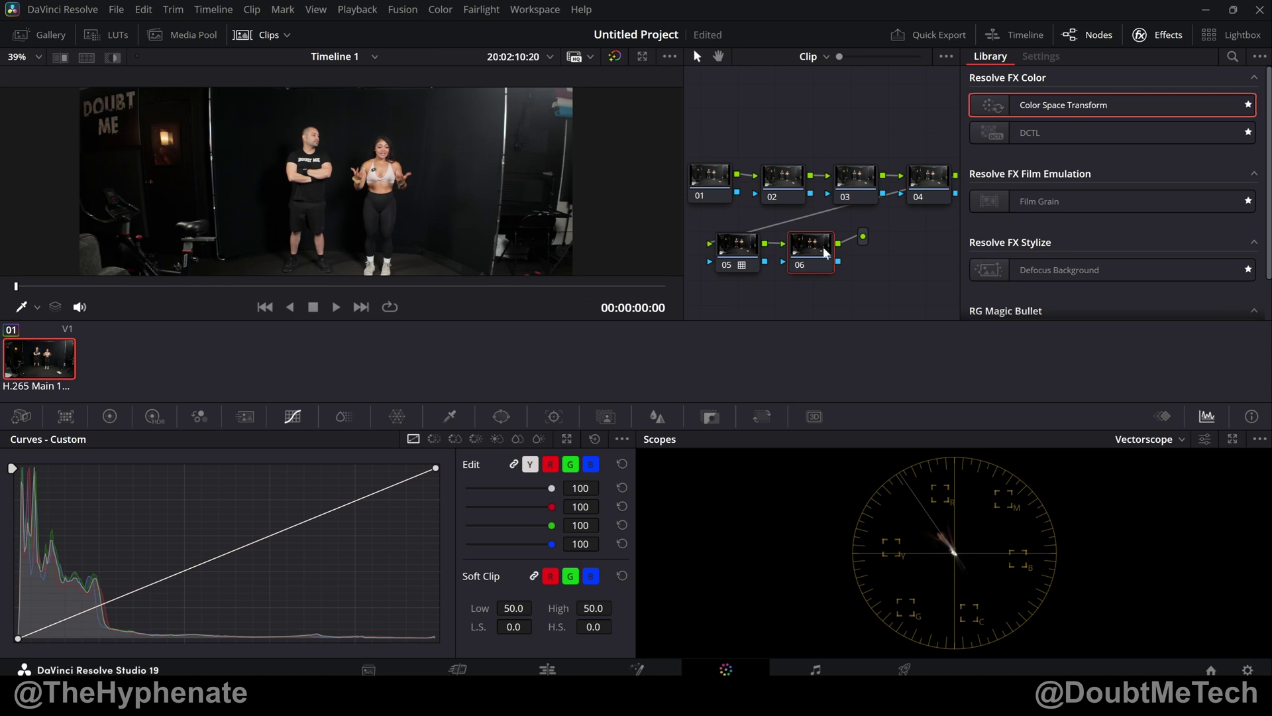
- Add a Color Space Transform to node 06 with input Rec.709, Gamma 2.4
{"action": "left_click_drag", "start_coordinate": [1042, 111], "coordinate": [818, 250]}
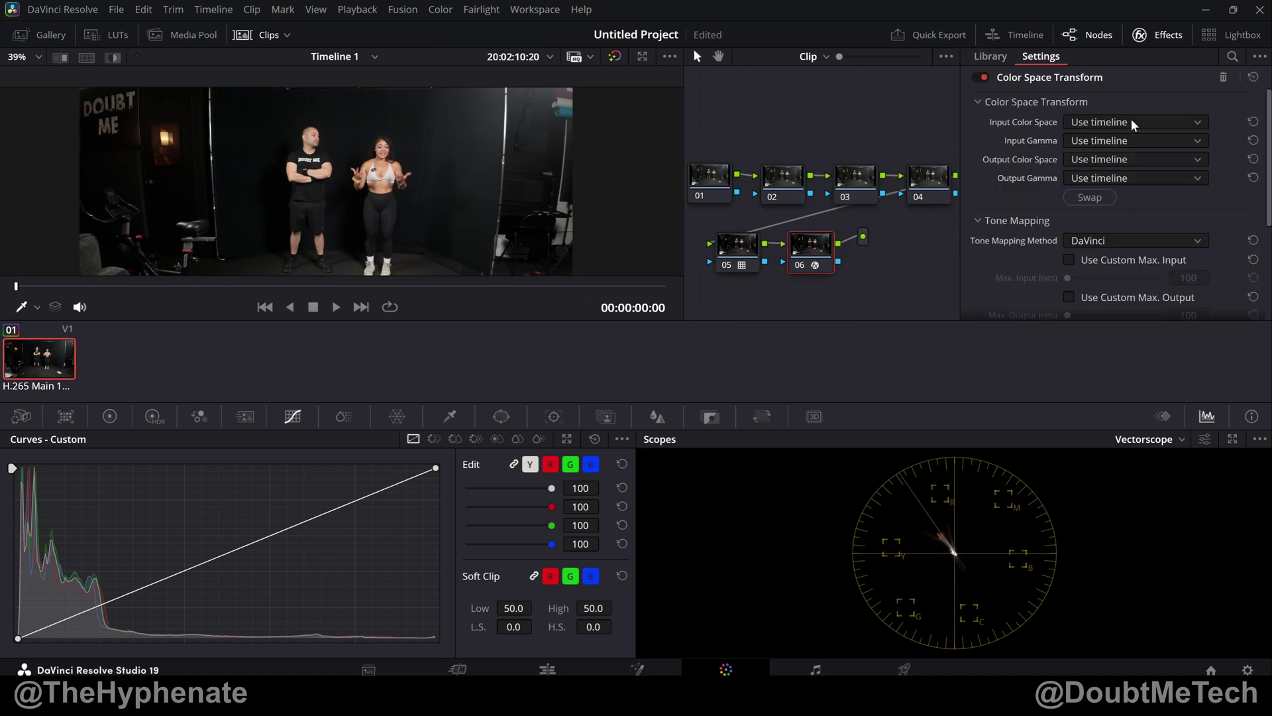
{"action": "left_click", "coordinate": [1094, 125]}
{"action": "left_click", "coordinate": [1095, 177]}
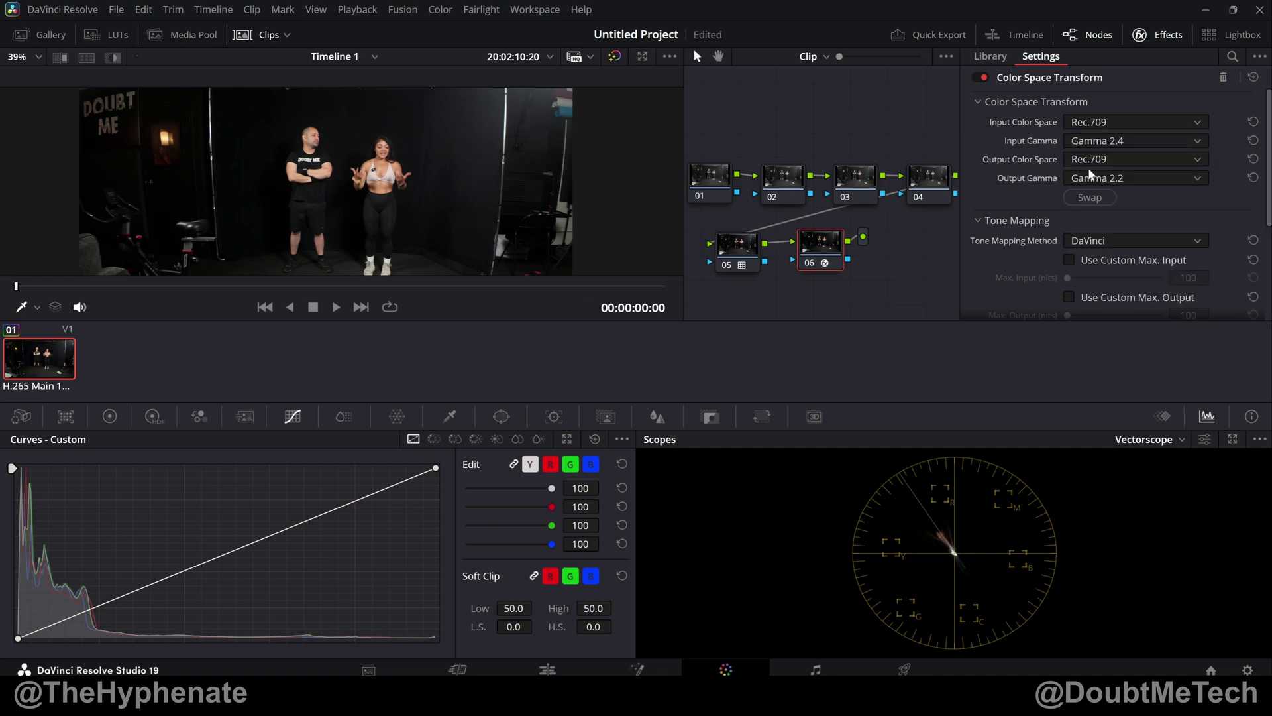
{"action": "left_click", "coordinate": [1103, 141]}
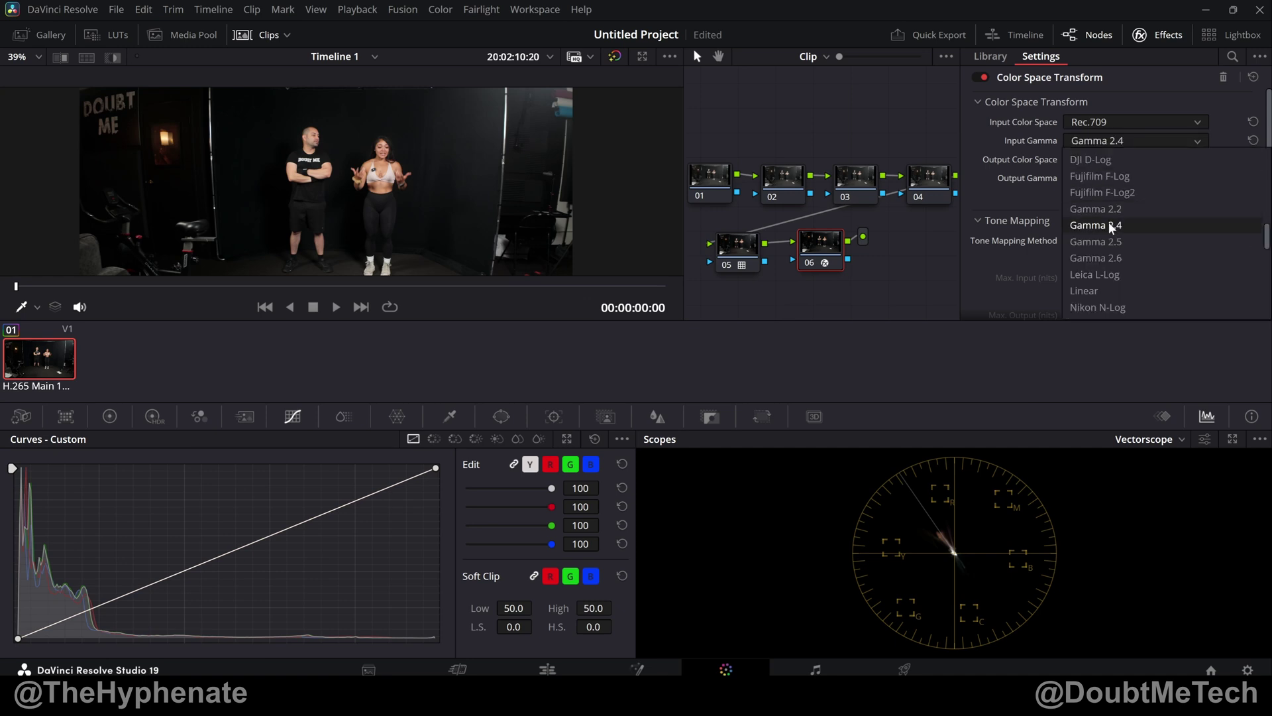
{"action": "left_click", "coordinate": [1105, 230]}
- Set node 06's transform output to Rec.709 with Gamma 2.2
{"action": "left_click", "coordinate": [740, 249]}
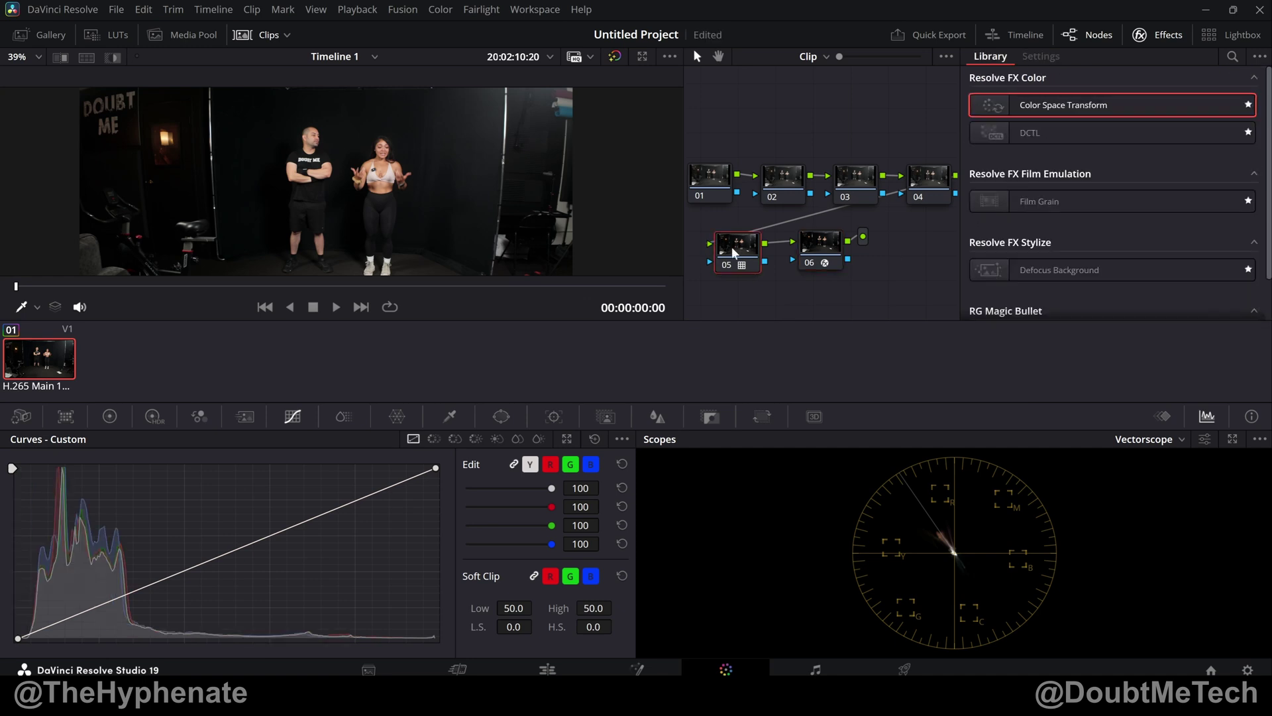
{"action": "left_click", "coordinate": [819, 250]}
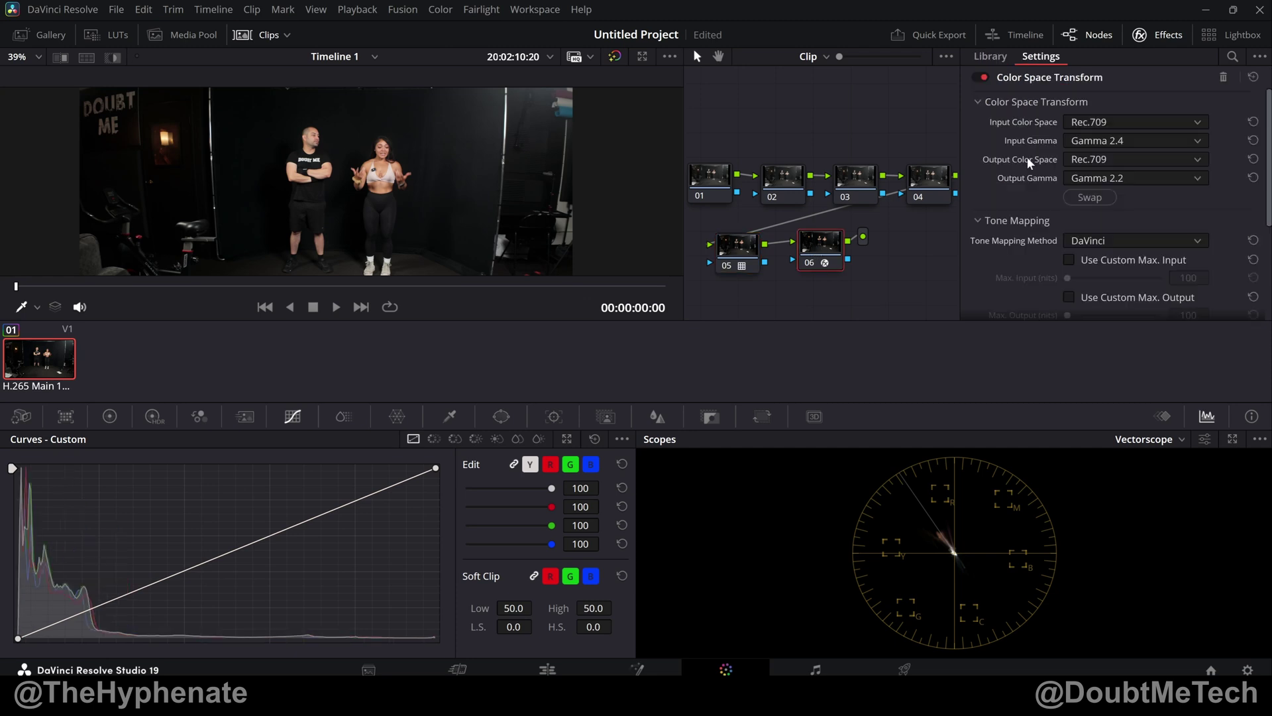
{"action": "left_click", "coordinate": [1094, 159]}
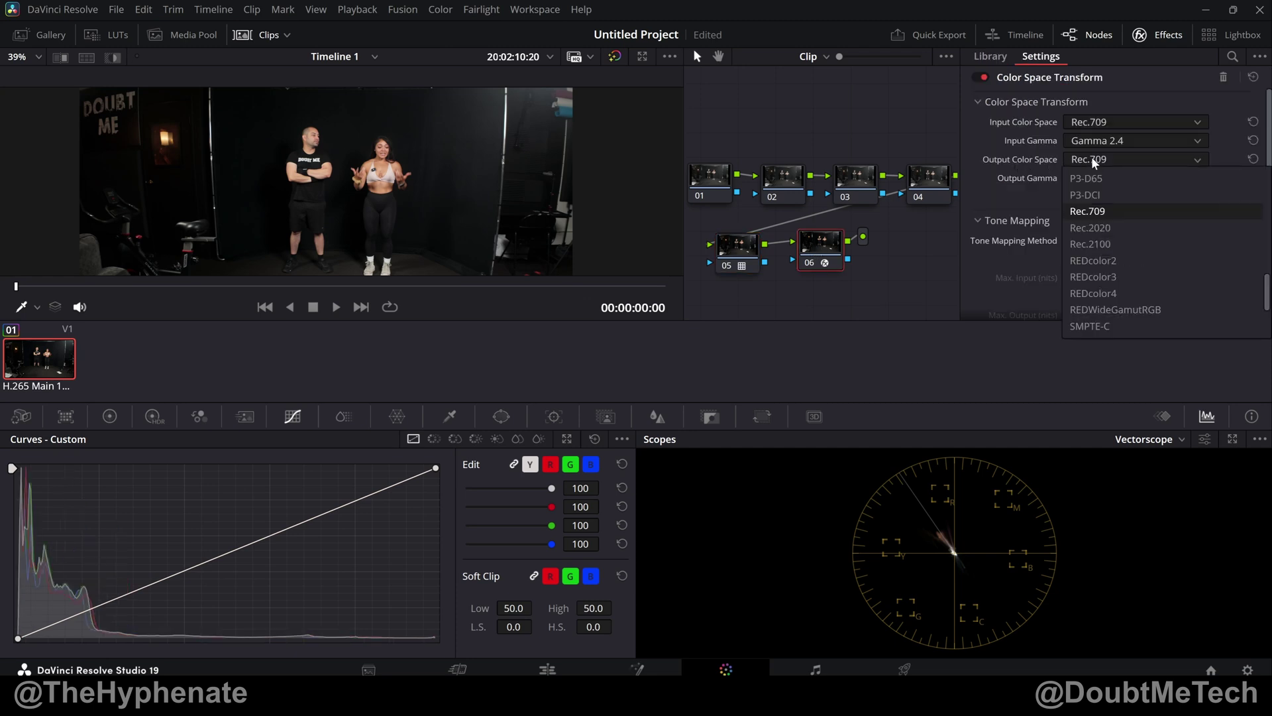
{"action": "left_click", "coordinate": [1096, 177]}
{"action": "left_click", "coordinate": [1096, 177]}
{"action": "left_click", "coordinate": [1105, 281]}
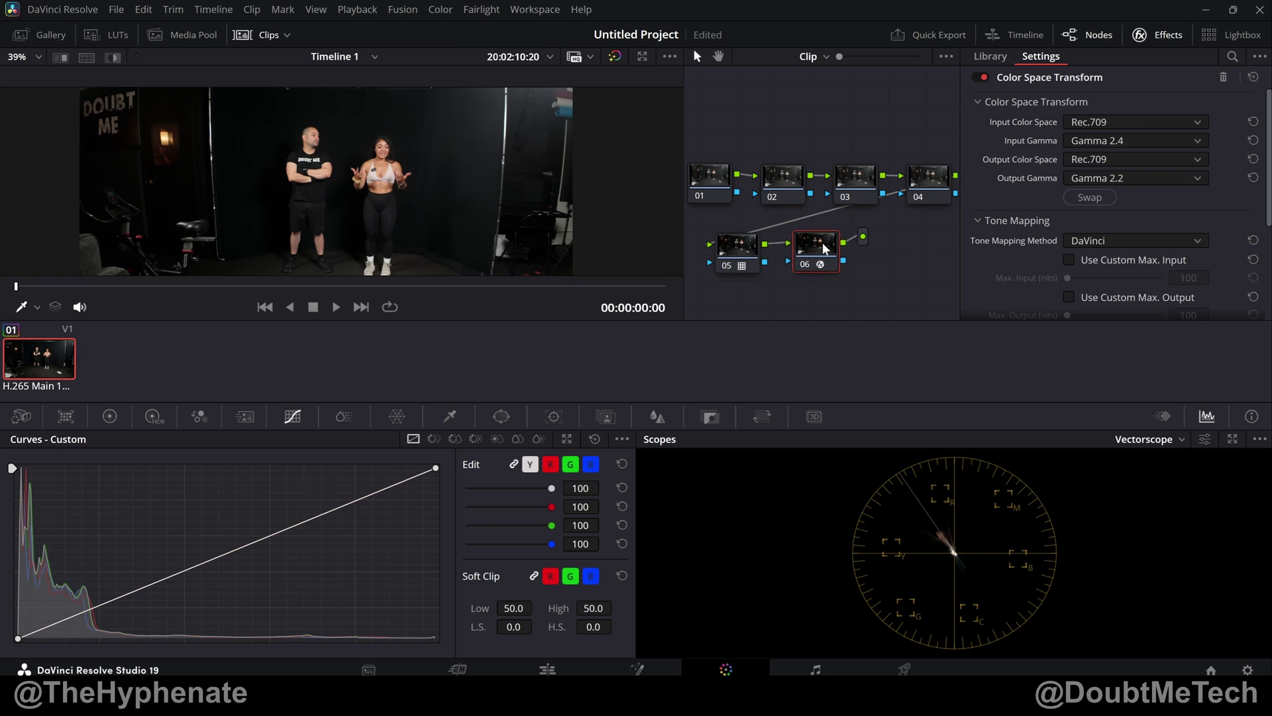
{"action": "left_click_drag", "start_coordinate": [832, 243], "coordinate": [829, 243]}
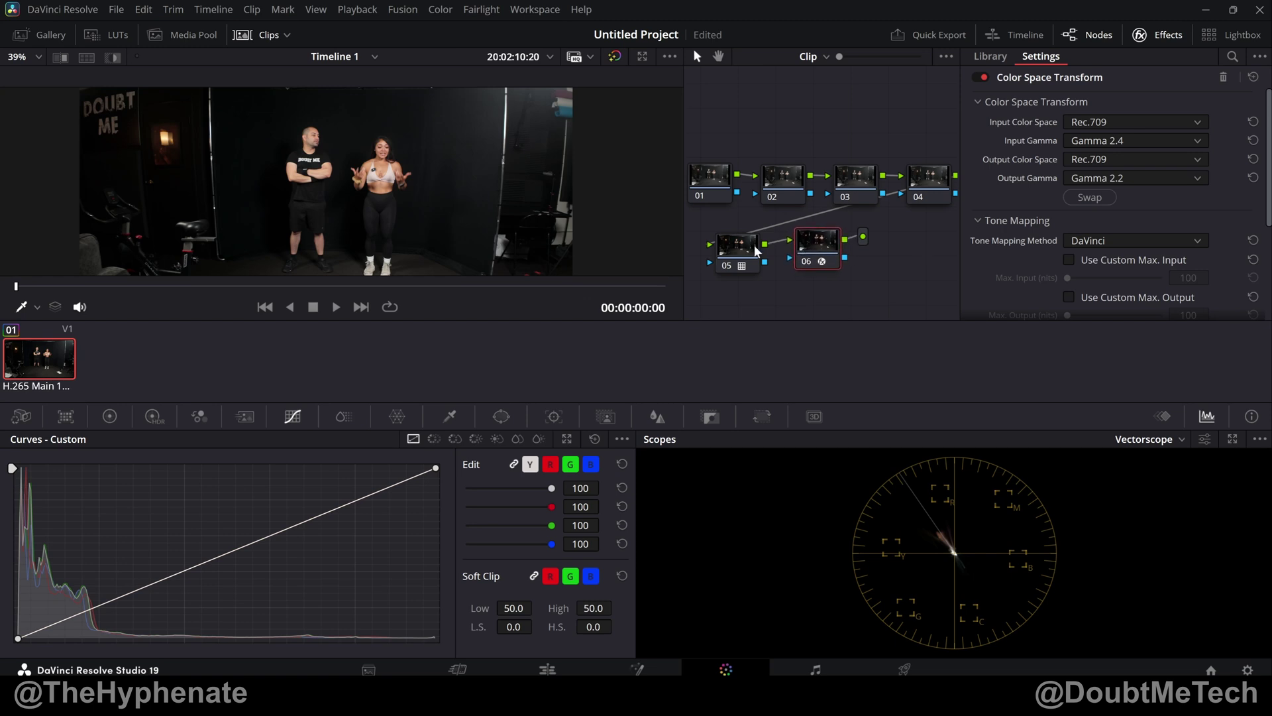
- Set the project's output colour space to Rec.709 Gamma 2.4 in Color Management settings
{"action": "key", "text": "shift+9"}
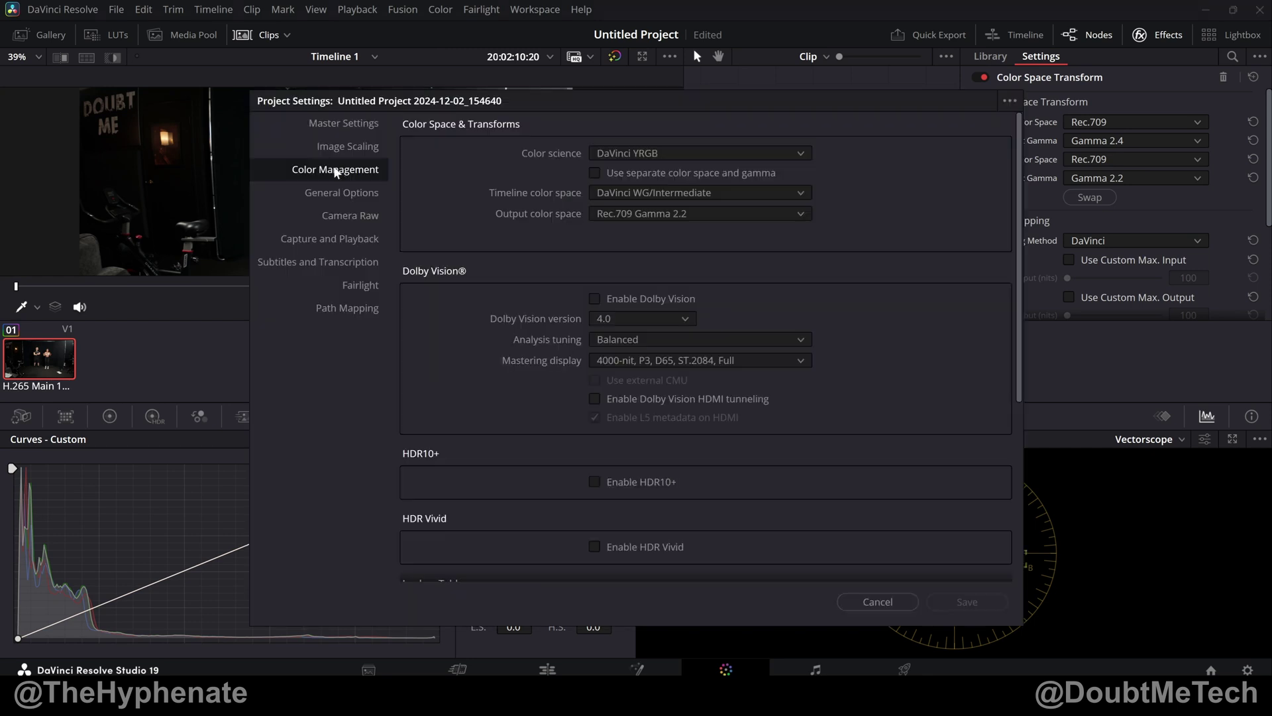
{"action": "left_click", "coordinate": [653, 214]}
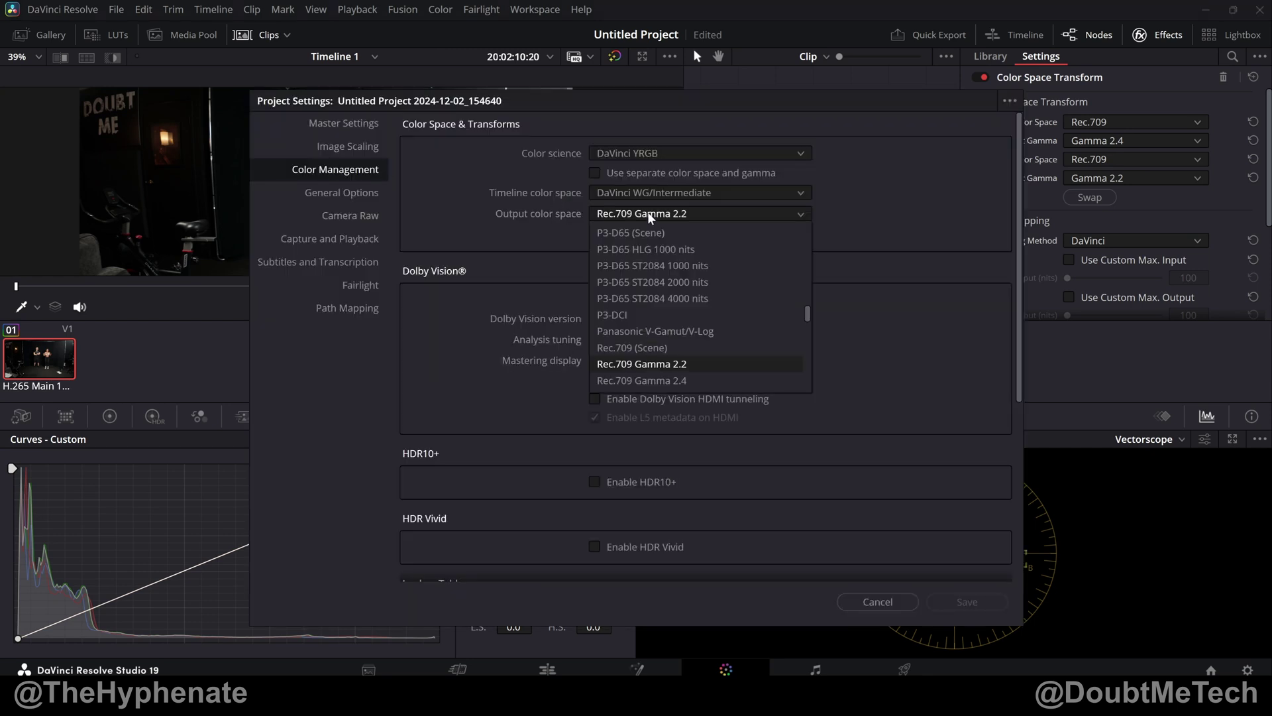
{"action": "left_click", "coordinate": [676, 380]}
{"action": "left_click", "coordinate": [879, 599]}
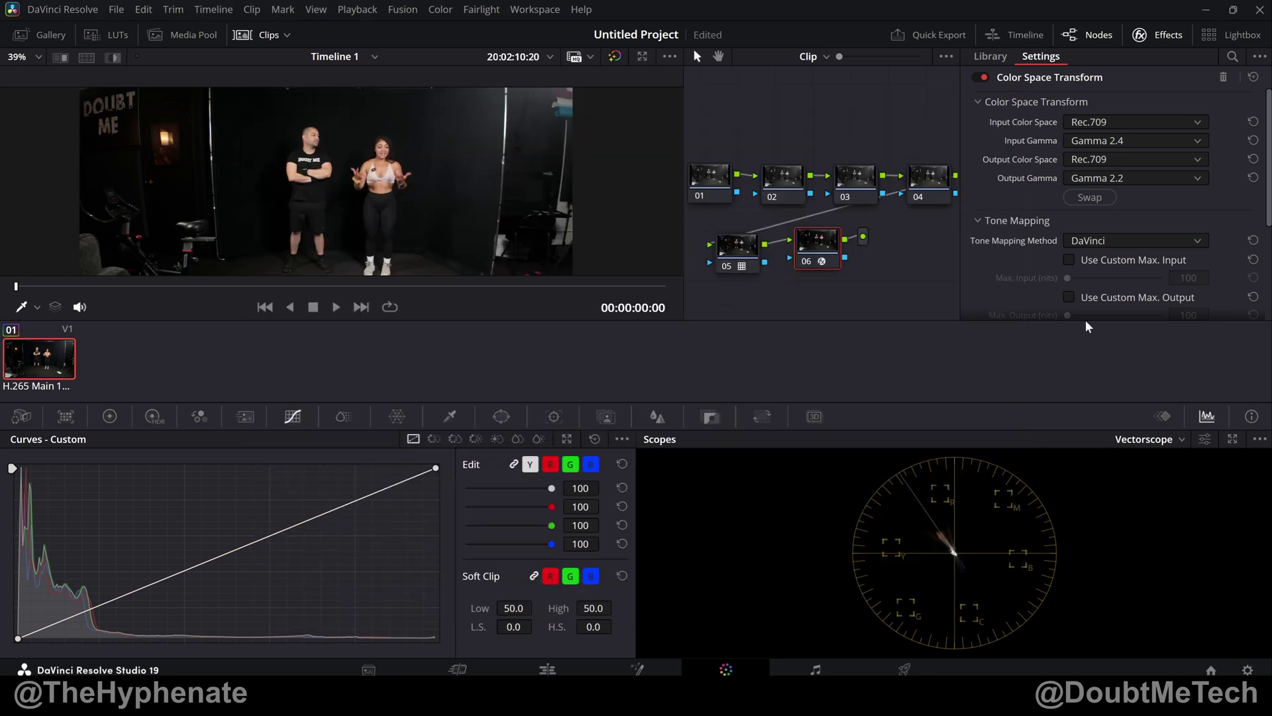
- Delete Color Space Transform node 06, move LUT node 05 into its place, and show the grade
{"action": "key", "text": "Delete"}
{"action": "mouse_move", "coordinate": [746, 247]}
{"action": "left_mouse_down"}
{"action": "mouse_move", "coordinate": [807, 247]}
{"action": "mouse_move", "coordinate": [765, 255]}
{"action": "left_mouse_up"}
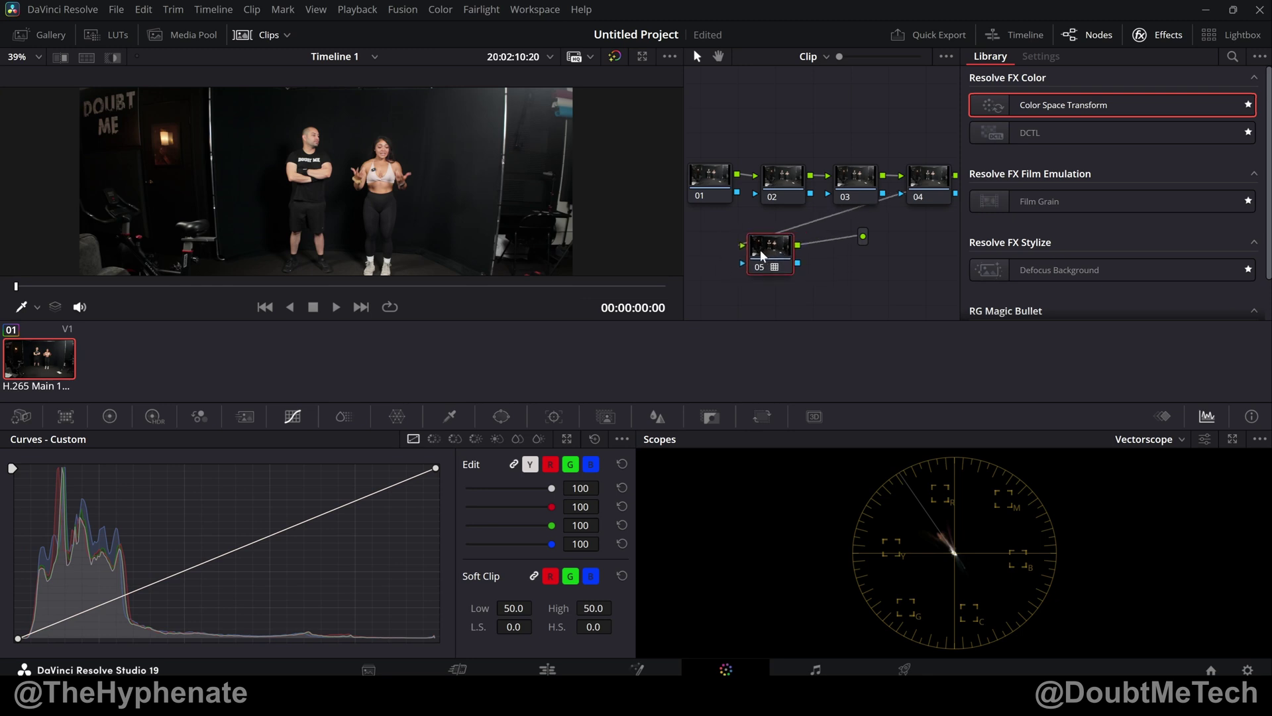
{"action": "right_click", "coordinate": [762, 256]}
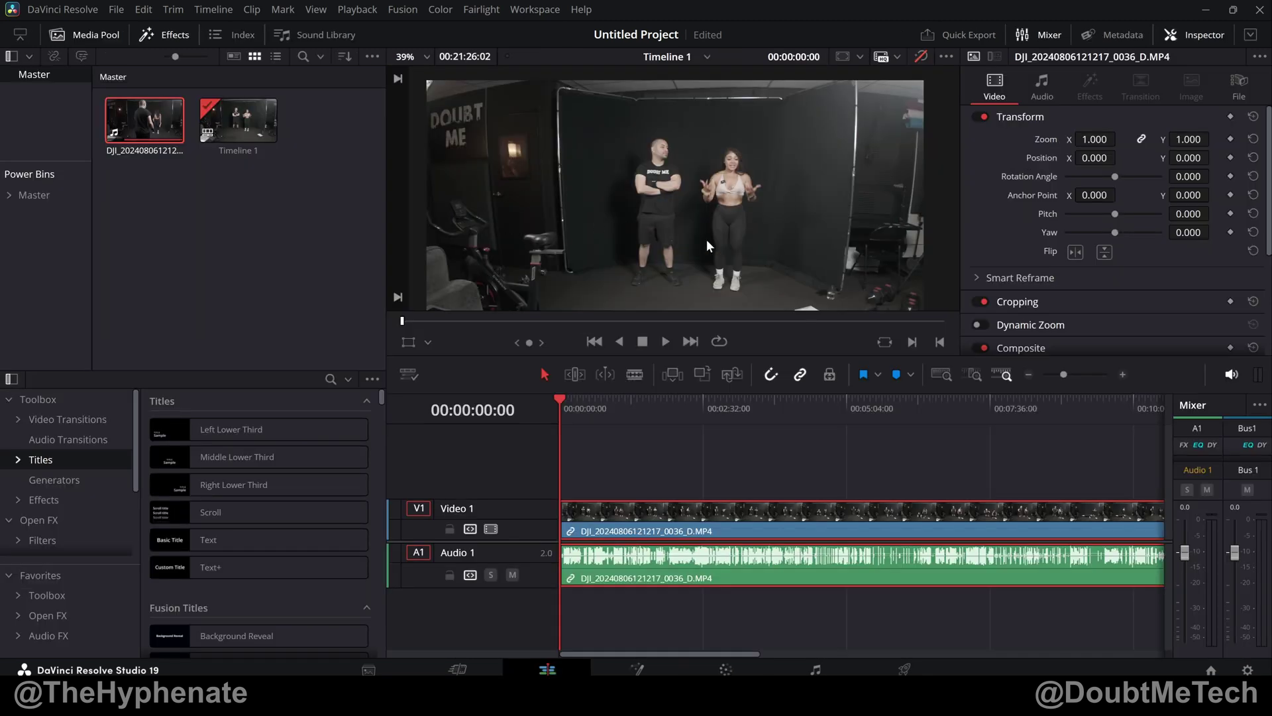
{"action": "key", "text": "shift+d"}
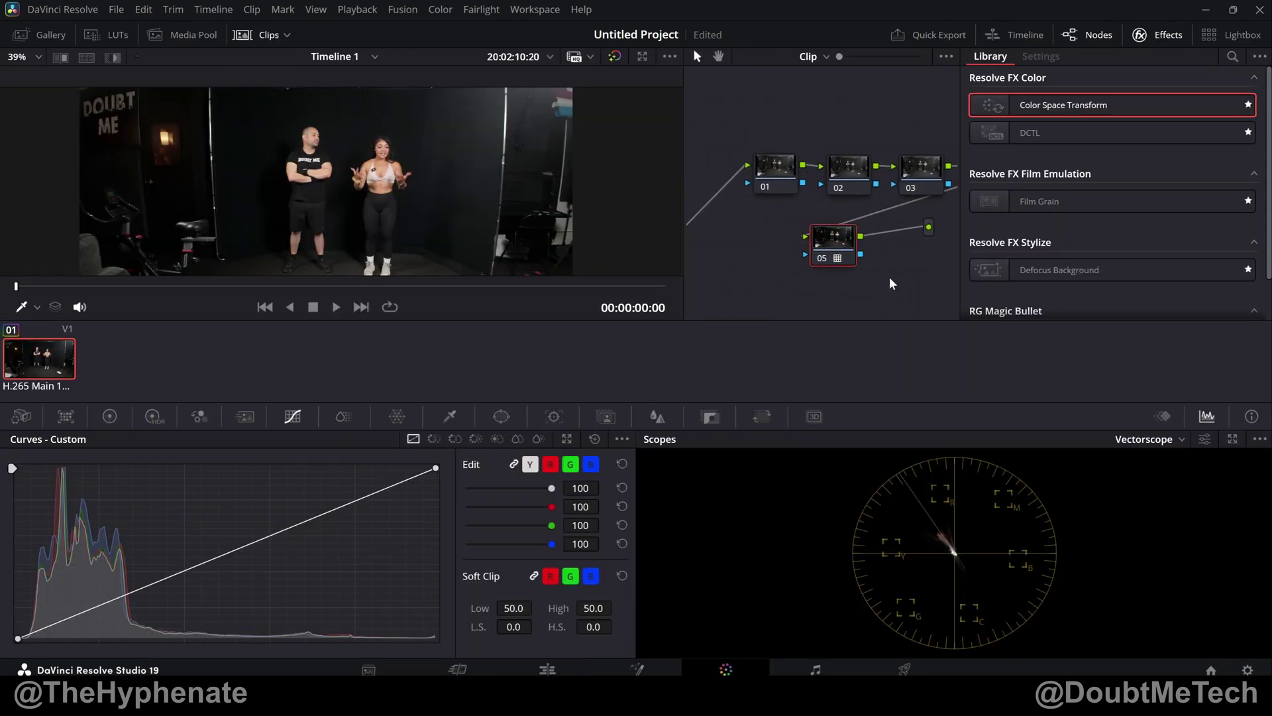
{"action": "left_click_drag", "start_coordinate": [843, 266], "coordinate": [795, 264]}
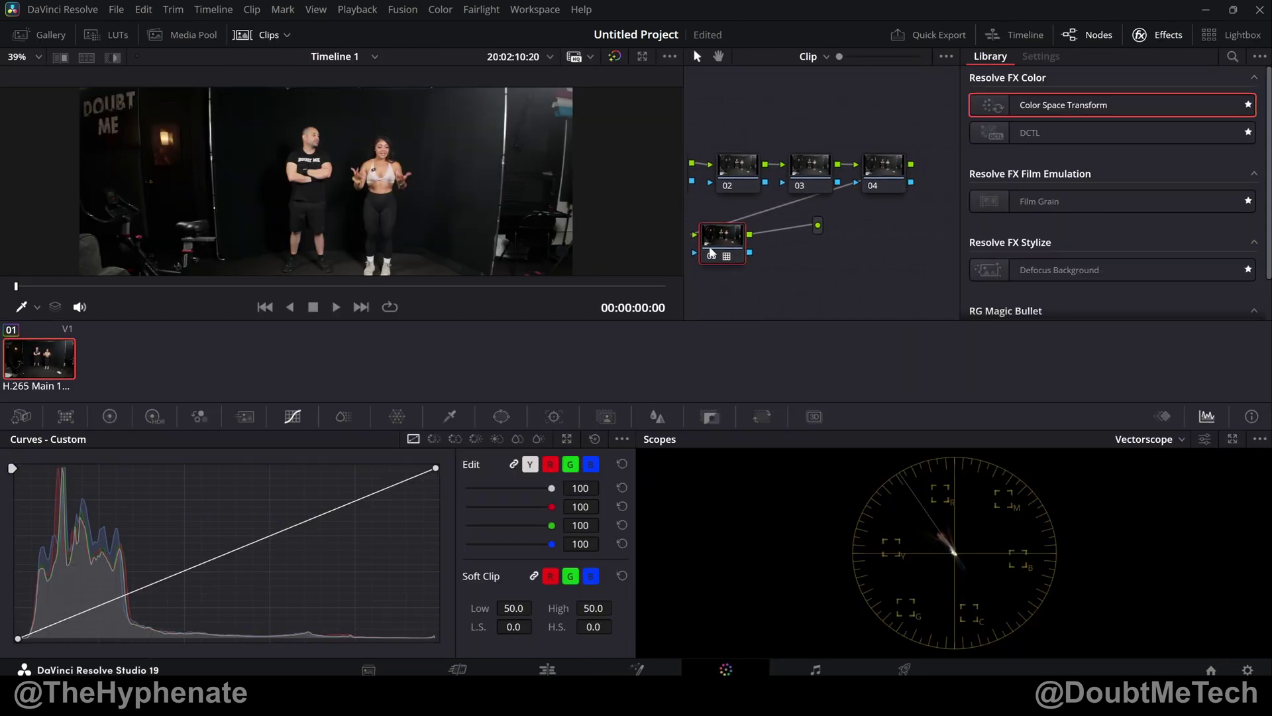